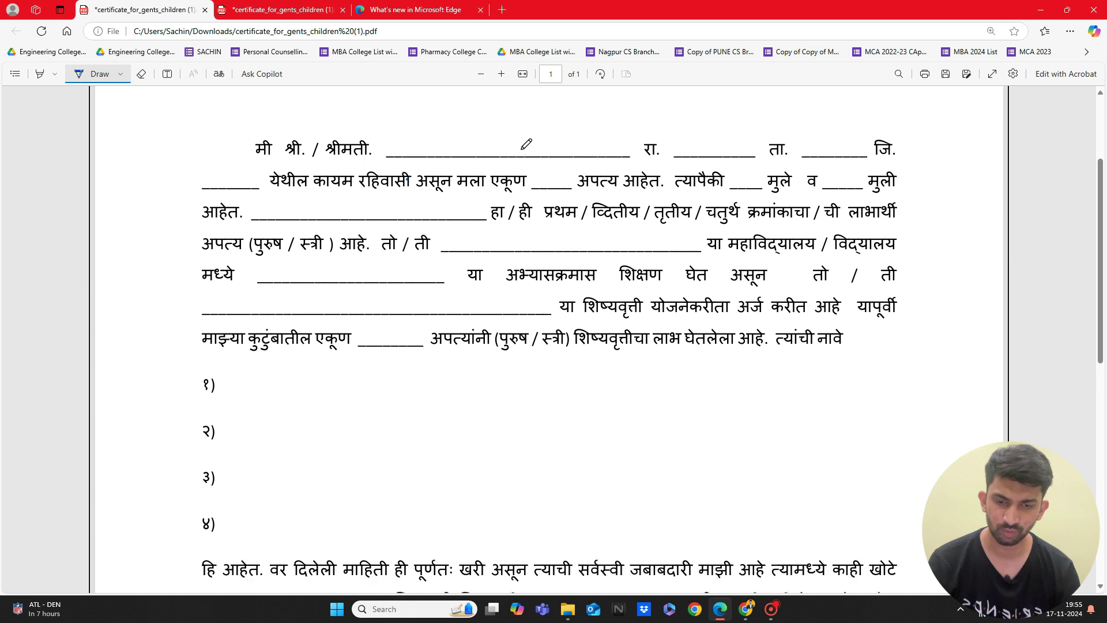
Step: Check the scholarship course page, then scroll the affidavit to its first blank
{"action": "scroll", "coordinate": [526, 144], "scroll_direction": "down", "scroll_amount": 2}
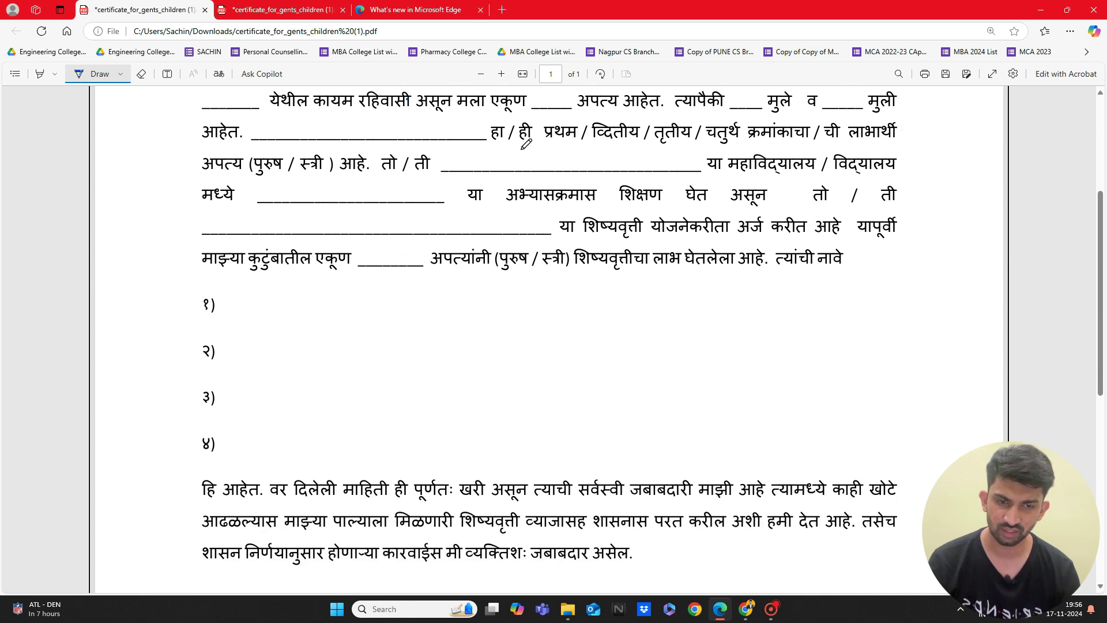
{"action": "scroll", "coordinate": [524, 143], "scroll_direction": "up", "scroll_amount": 3}
{"action": "scroll", "coordinate": [445, 269], "scroll_direction": "down", "scroll_amount": 5}
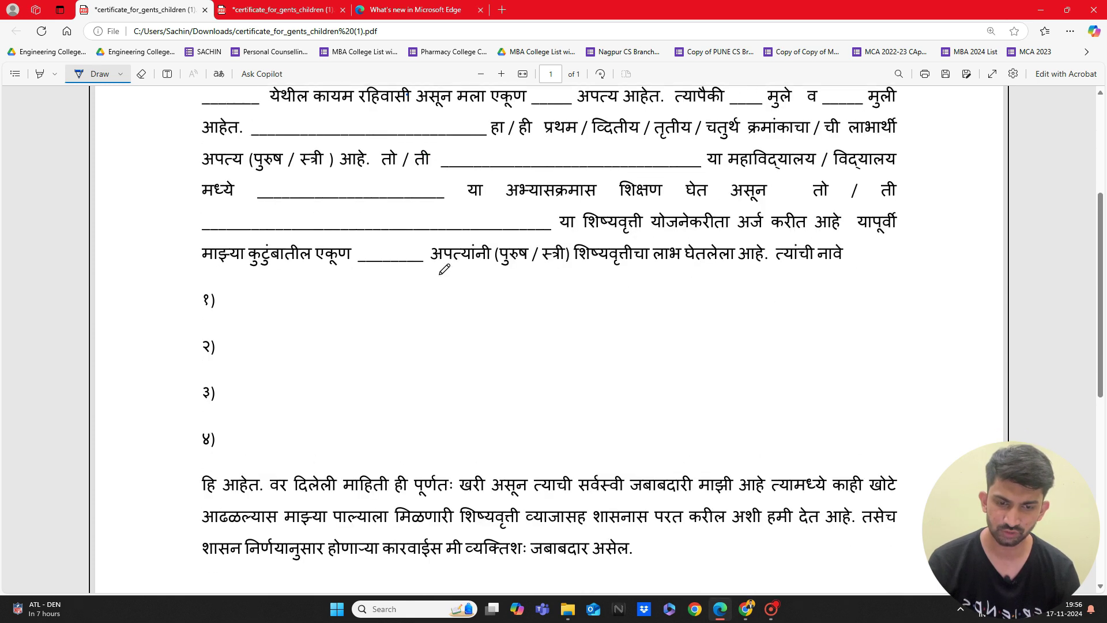
{"action": "scroll", "coordinate": [444, 269], "scroll_direction": "down", "scroll_amount": 2}
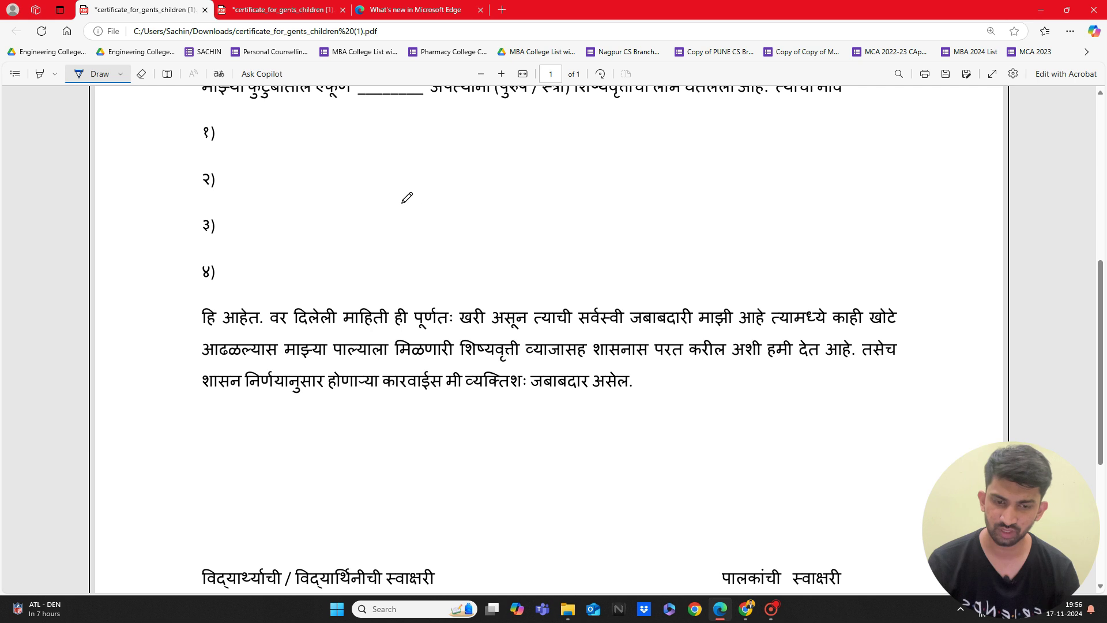
{"action": "scroll", "coordinate": [407, 195], "scroll_direction": "down", "scroll_amount": 4}
{"action": "scroll", "coordinate": [500, 374], "scroll_direction": "up", "scroll_amount": 5}
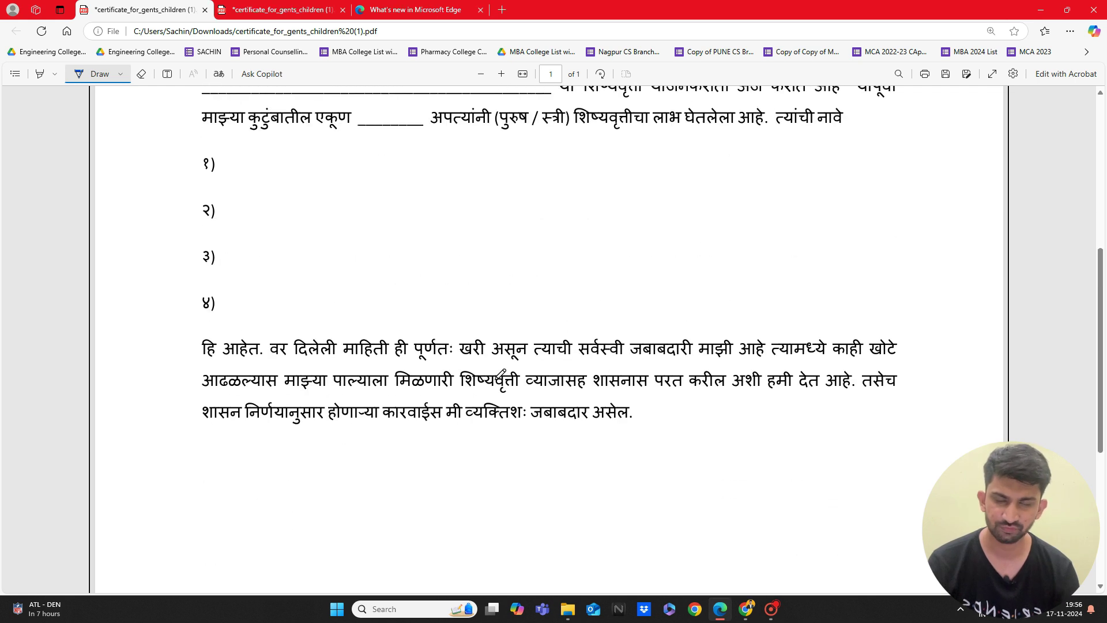
{"action": "scroll", "coordinate": [500, 374], "scroll_direction": "up", "scroll_amount": 3}
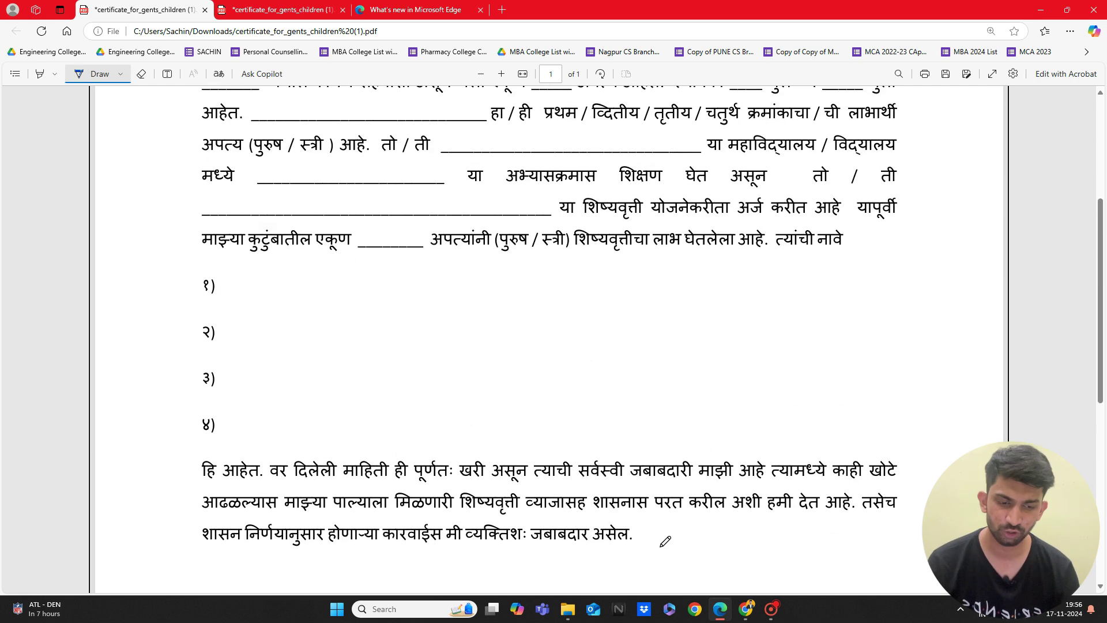
{"action": "mouse_move", "coordinate": [748, 615]}
{"action": "left_click", "coordinate": [733, 537]}
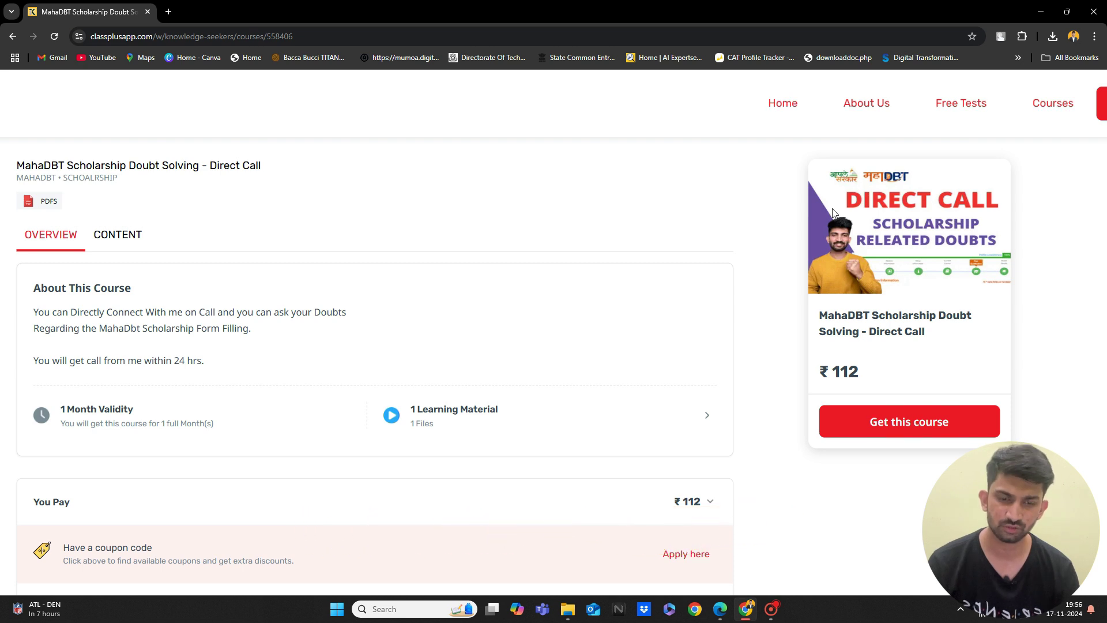
{"action": "left_click", "coordinate": [726, 602]}
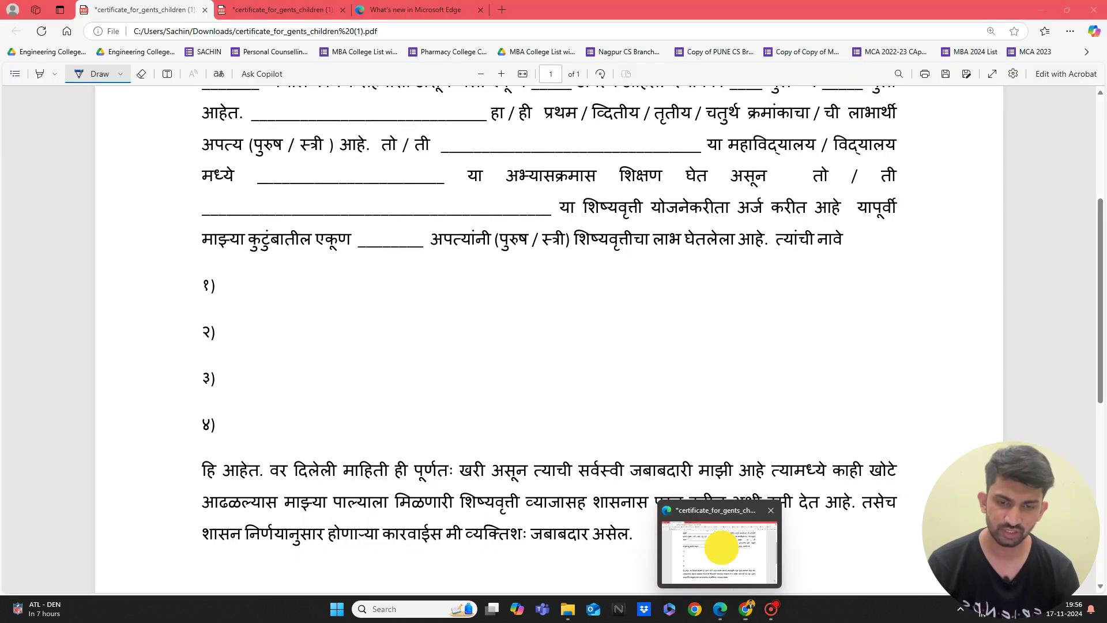
{"action": "scroll", "coordinate": [704, 322], "scroll_direction": "up", "scroll_amount": 4}
{"action": "scroll", "coordinate": [705, 324], "scroll_direction": "up", "scroll_amount": 1}
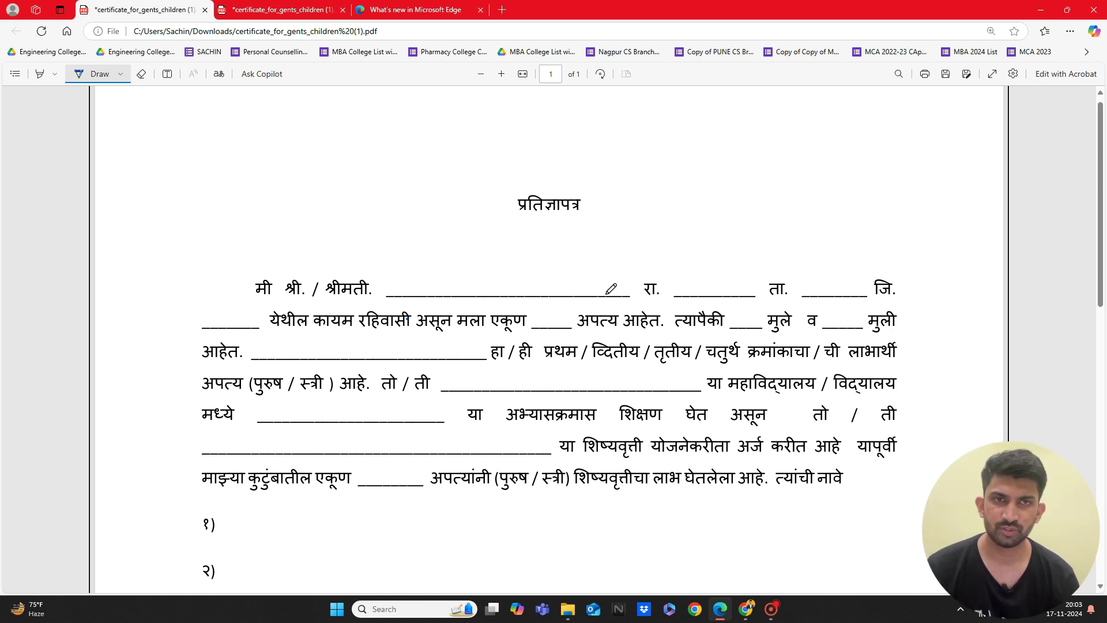
{"action": "scroll", "coordinate": [611, 288], "scroll_direction": "down", "scroll_amount": 1}
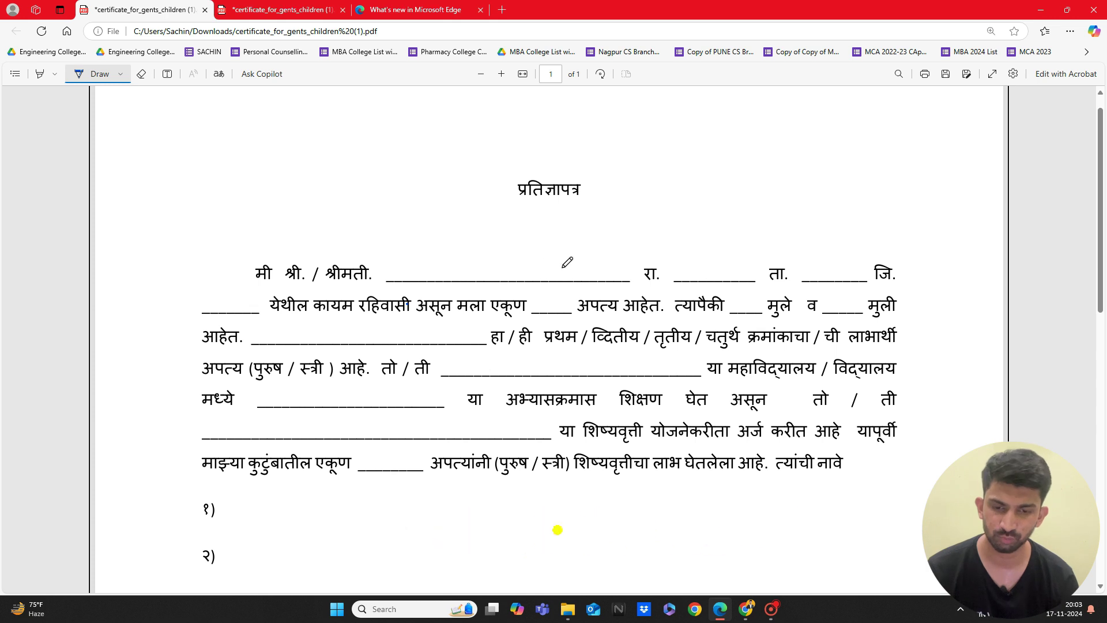
{"action": "scroll", "coordinate": [531, 242], "scroll_direction": "down", "scroll_amount": 1}
{"action": "scroll", "coordinate": [531, 242], "scroll_direction": "down", "scroll_amount": 1}
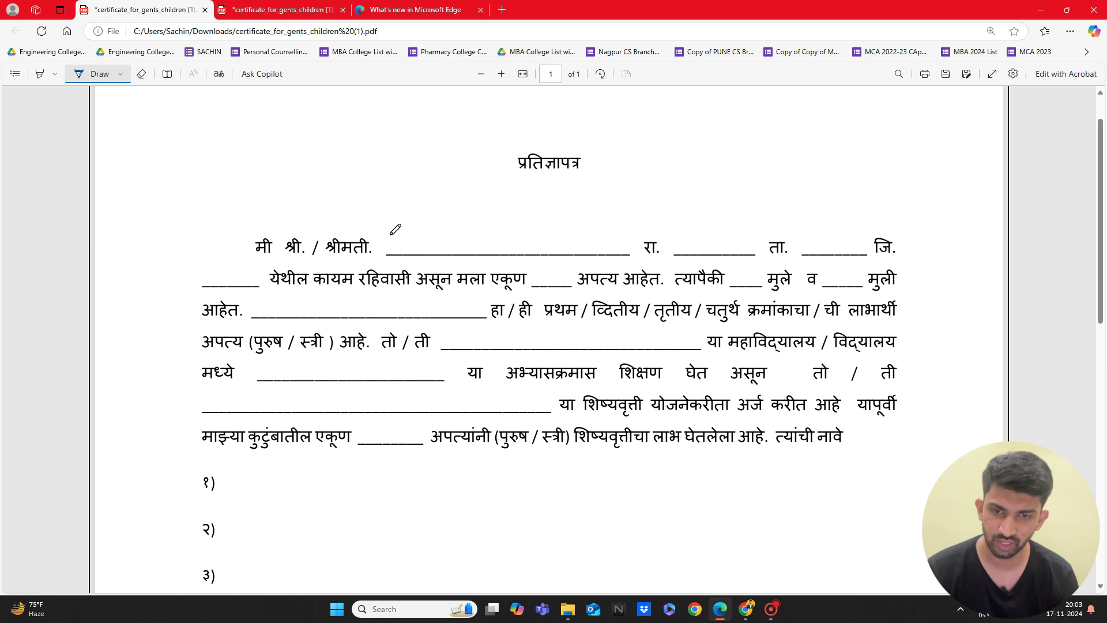
Step: Type the applicant's full name after श्रीमती, then start 'Nagpur' on the रा. blank
{"action": "left_click", "coordinate": [167, 73]}
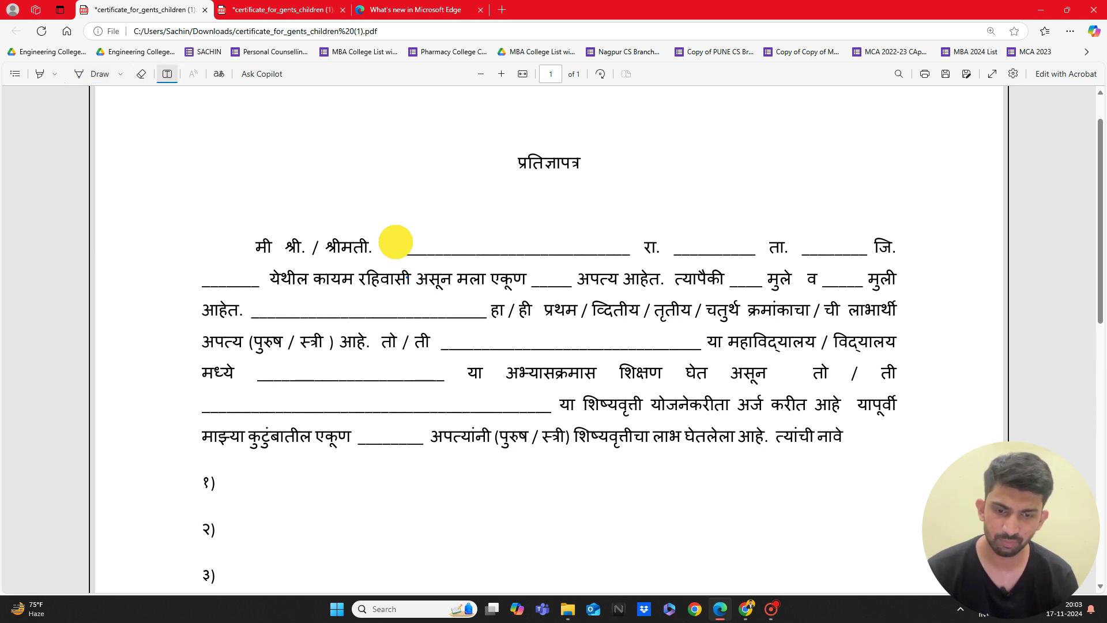
{"action": "left_click", "coordinate": [384, 250]}
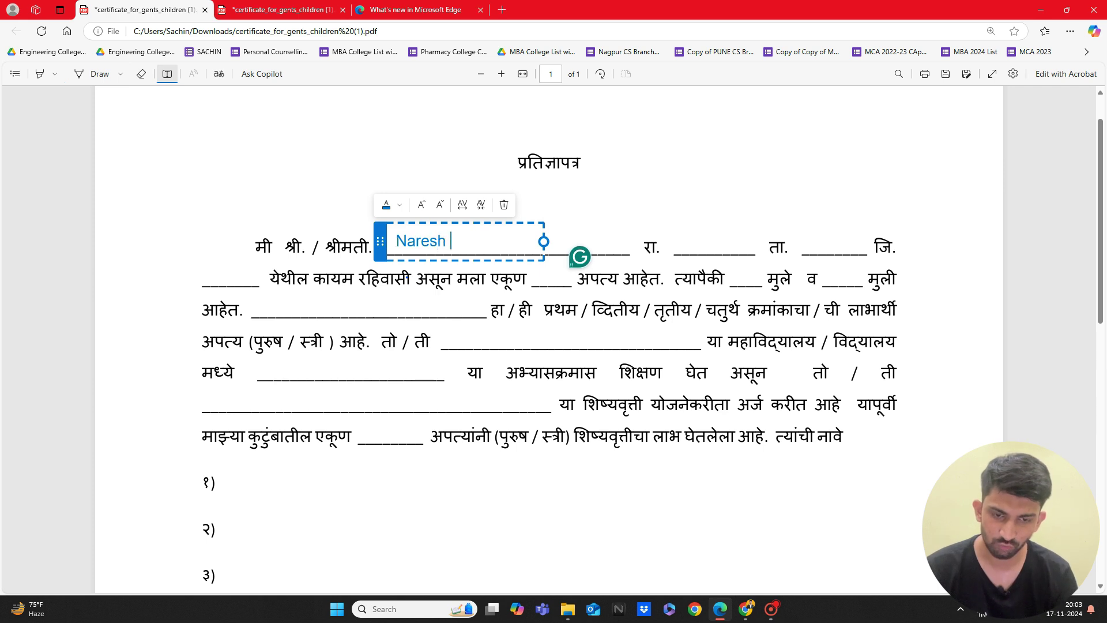
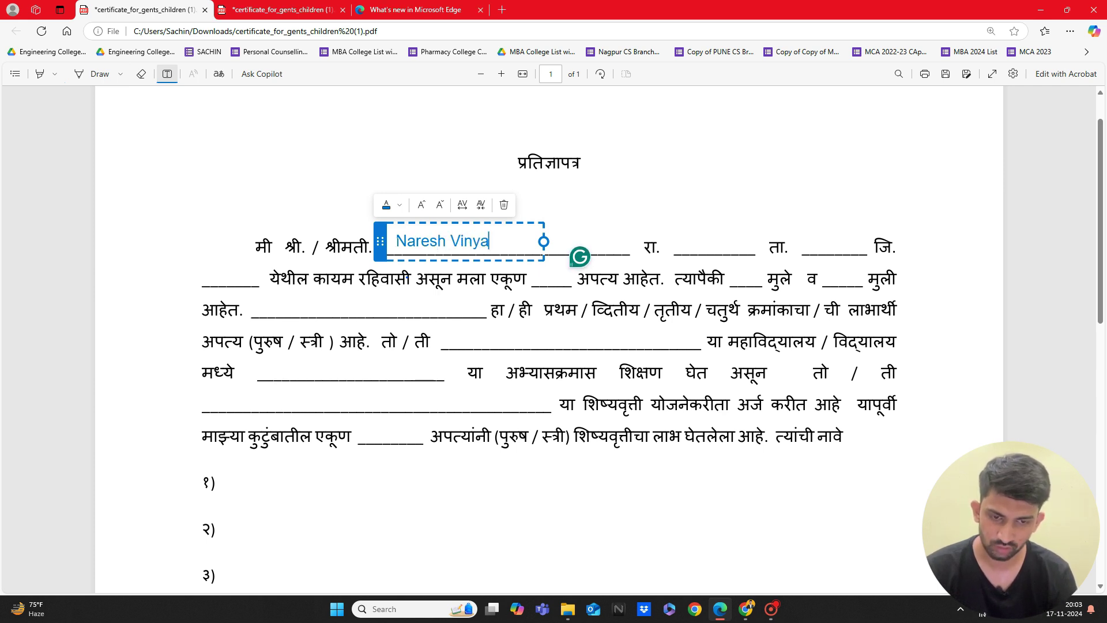
{"action": "left_click_drag", "start_coordinate": [380, 241], "coordinate": [395, 242]}
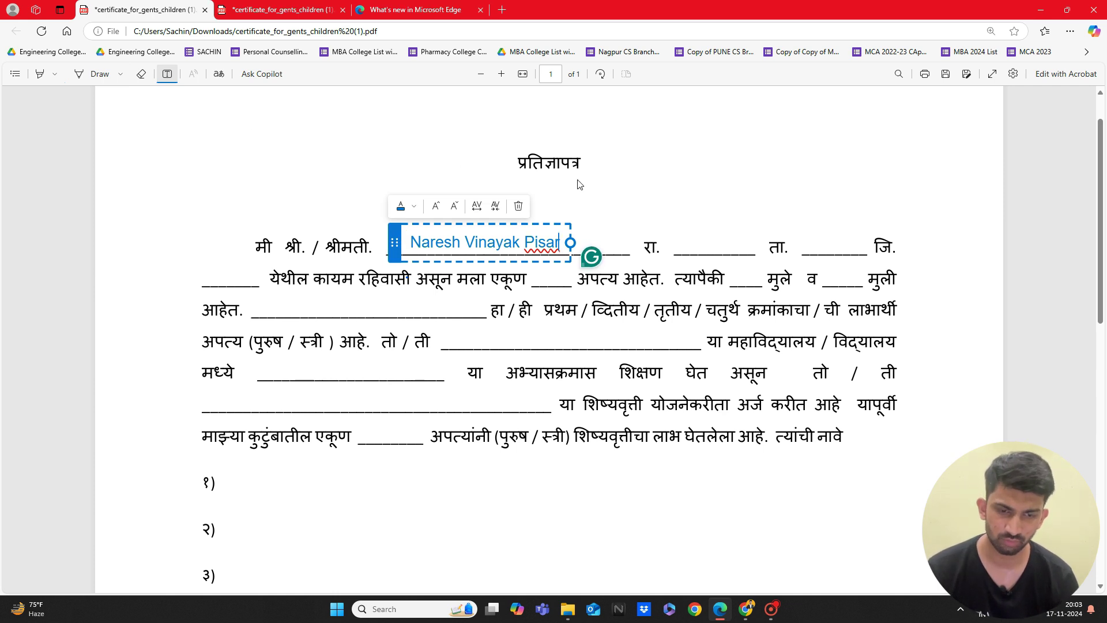
{"action": "left_click", "coordinate": [676, 240]}
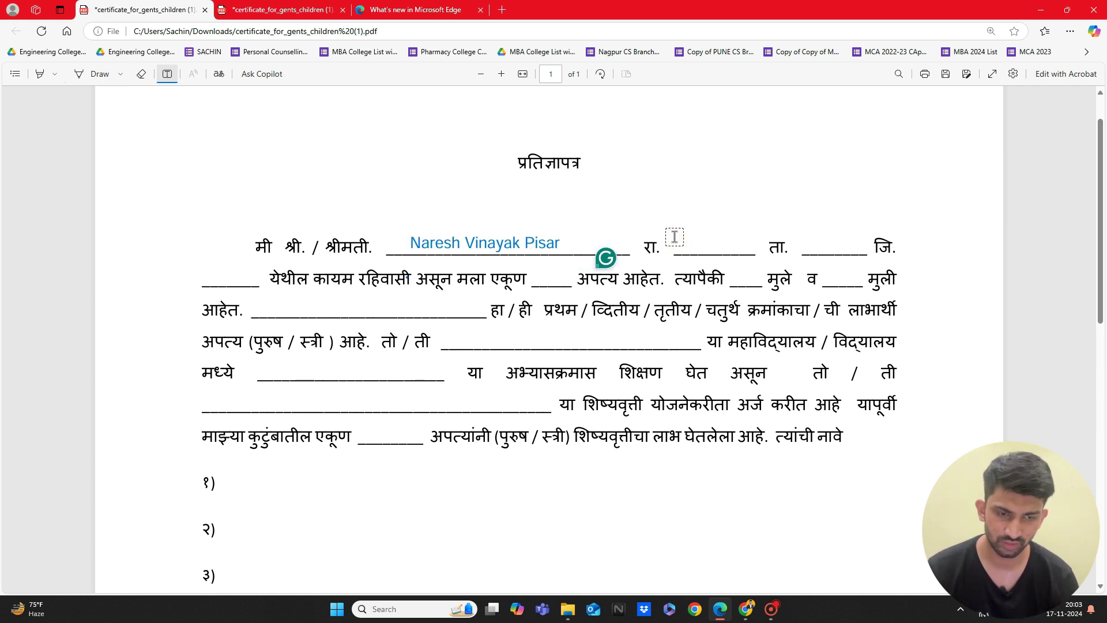
{"action": "left_click", "coordinate": [676, 243]}
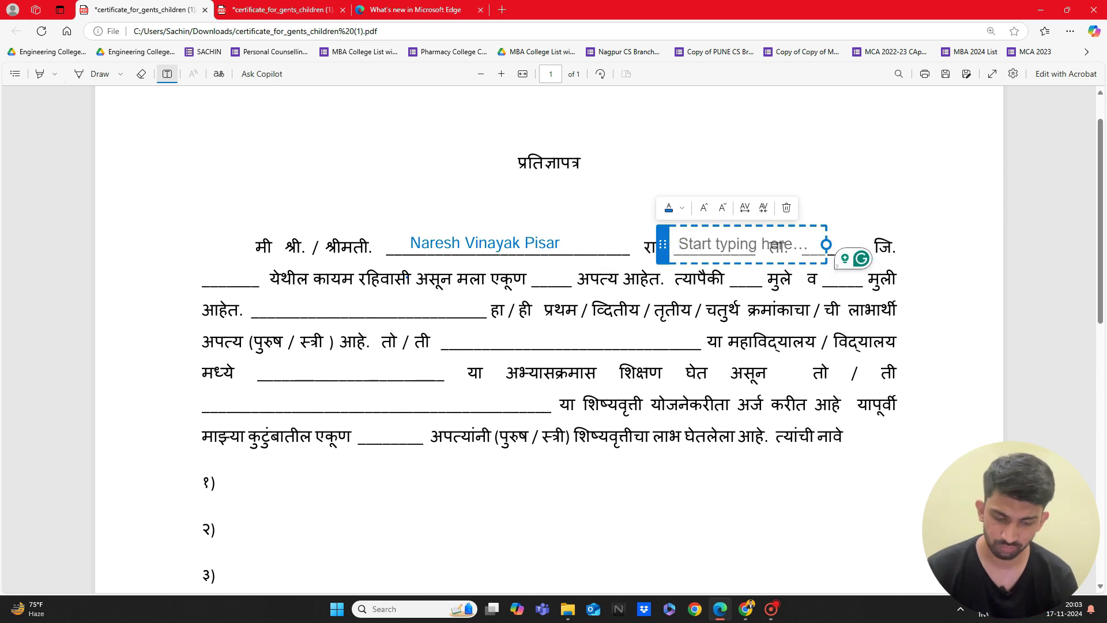
{"action": "type", "text": "Nagpur"}
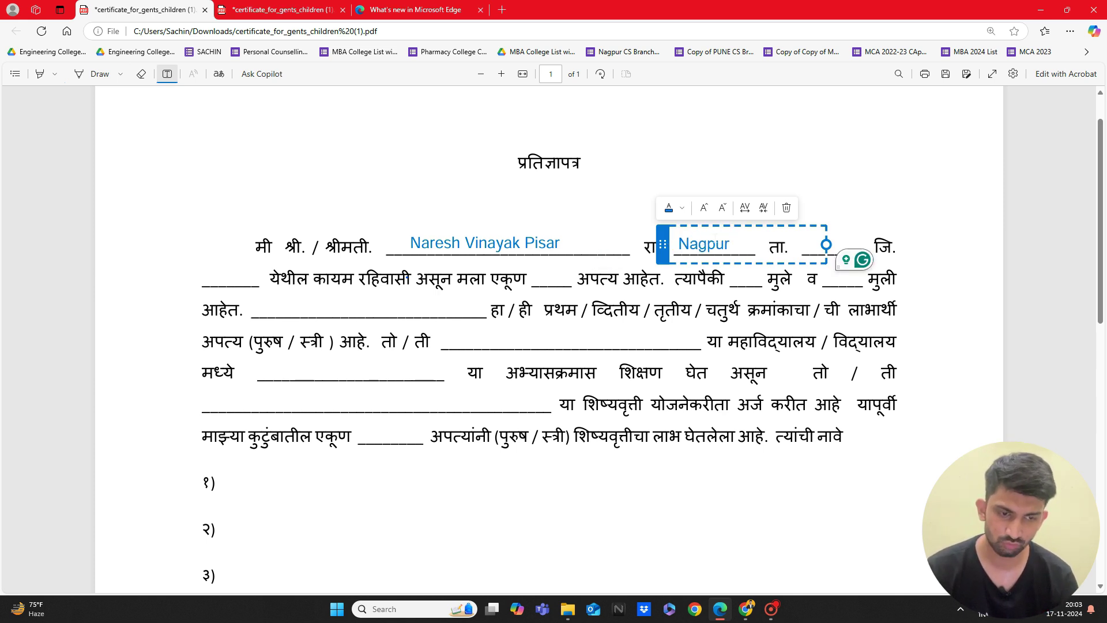
Step: Finish 'Nagpur' after रा. and type 'Nagpur' on the ता. blank
{"action": "left_click", "coordinate": [848, 206]}
{"action": "left_click", "coordinate": [815, 243]}
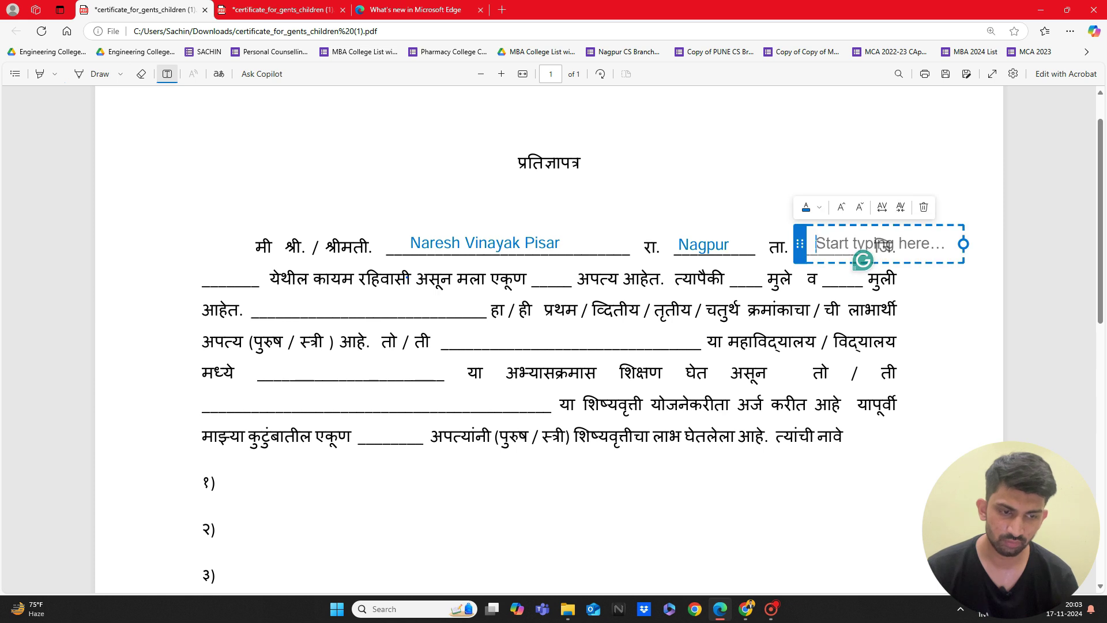
{"action": "type", "text": "Nagpur"}
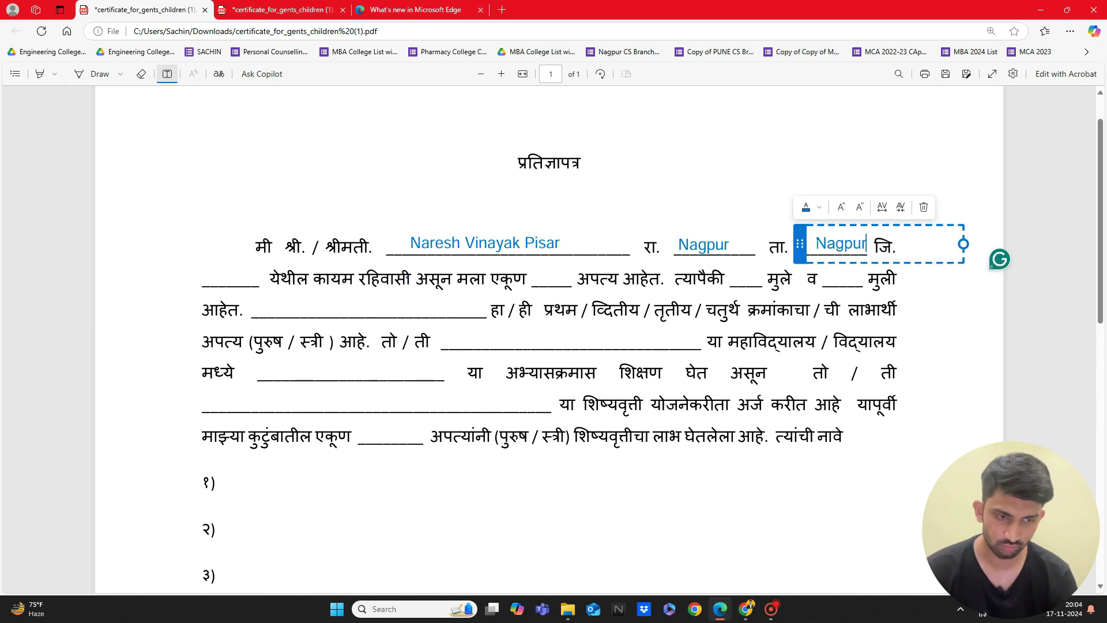
{"action": "left_click", "coordinate": [219, 279]}
Step: Type 'Nagpur' on the blank opening line two and align it onto the blank
{"action": "left_click", "coordinate": [216, 278]}
{"action": "type", "text": "Nahi"}
{"action": "key", "text": "BackSpace"}
{"action": "key", "text": "BackSpace"}
{"action": "type", "text": "gpur"}
{"action": "left_click_drag", "start_coordinate": [198, 275], "coordinate": [192, 273]}
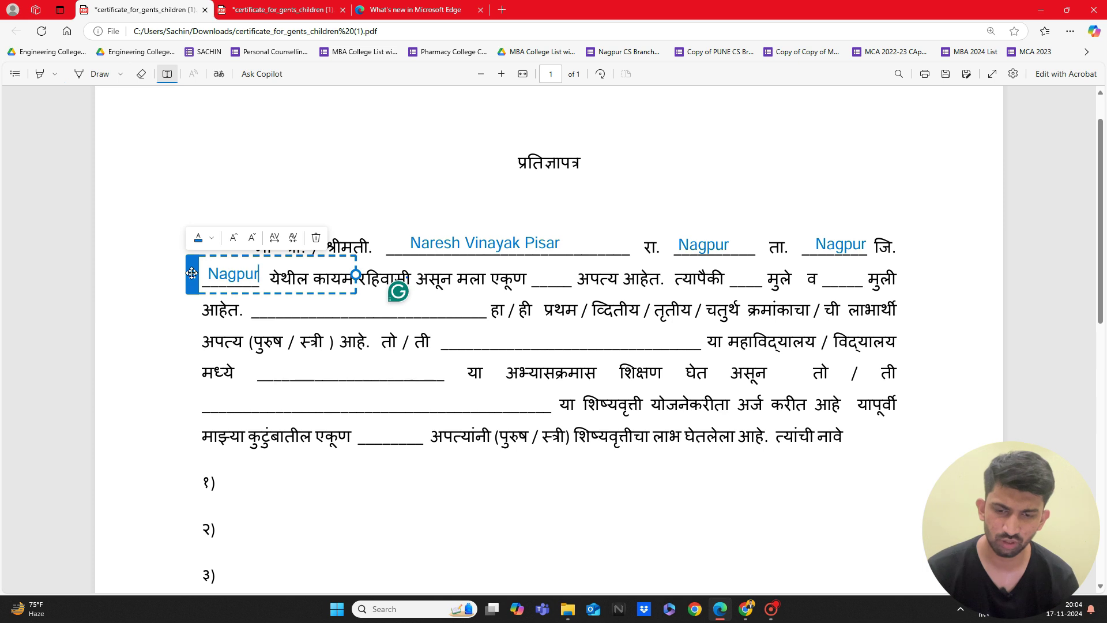
{"action": "left_click", "coordinate": [139, 225]}
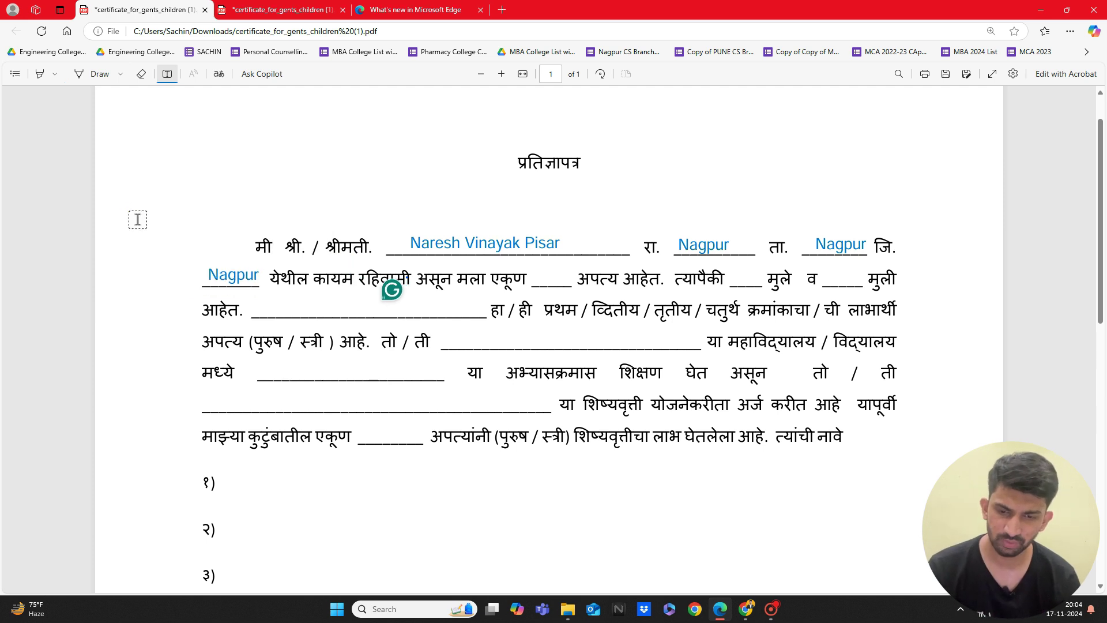
{"action": "left_click", "coordinate": [222, 268]}
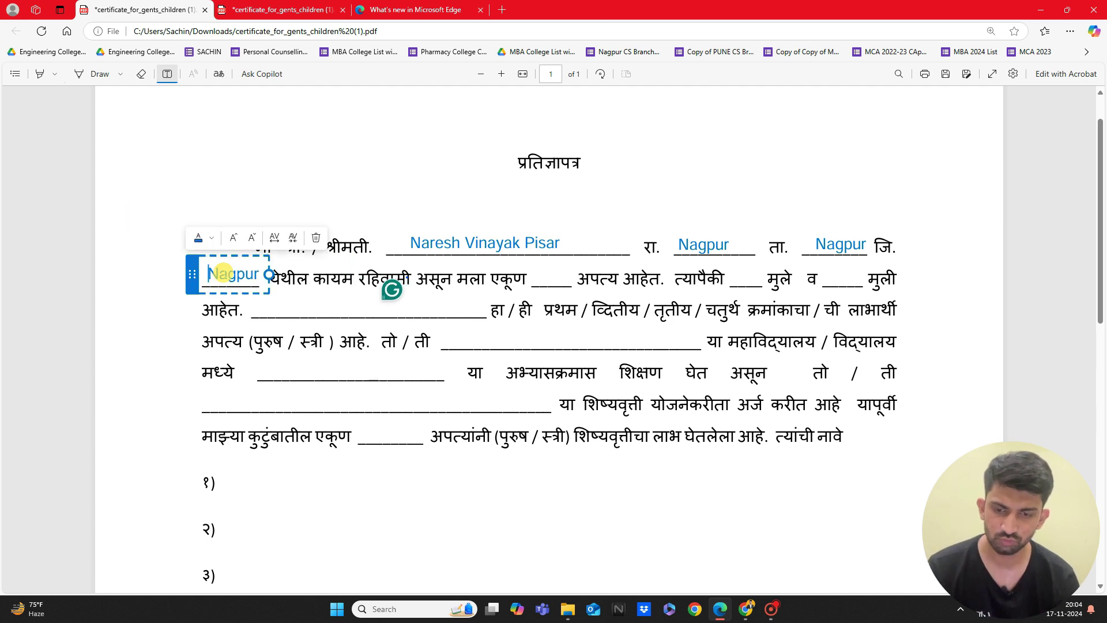
{"action": "left_click", "coordinate": [193, 271]}
{"action": "left_click_drag", "start_coordinate": [193, 271], "coordinate": [188, 271]}
{"action": "left_click", "coordinate": [153, 237]}
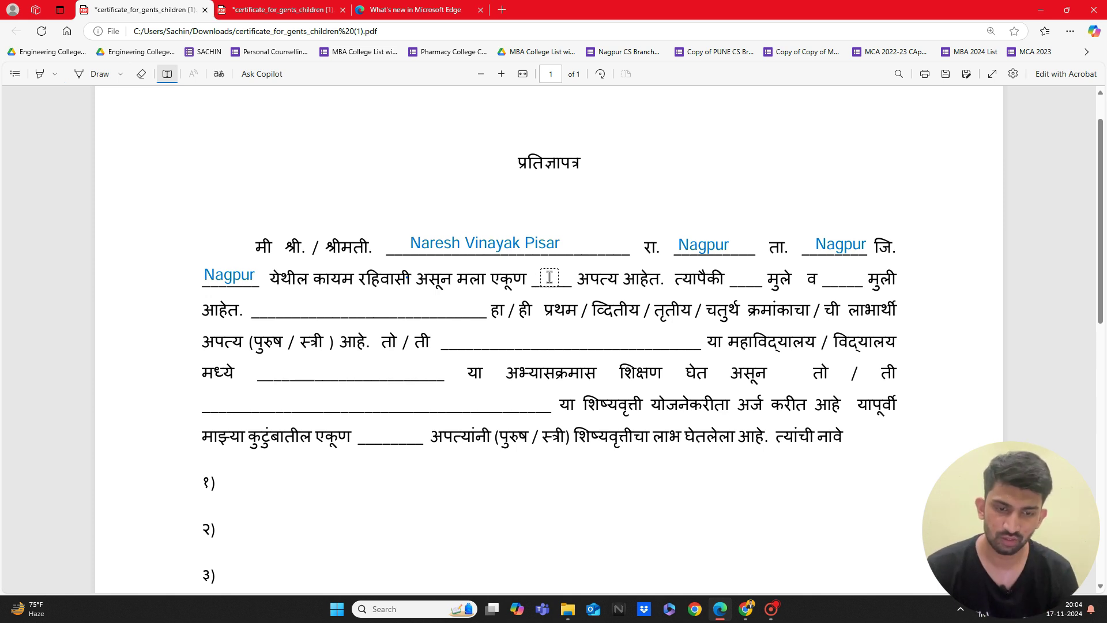
Step: Enter 2 total children, 2 sons and 0 daughters in the line-two blanks
{"action": "left_click", "coordinate": [542, 277]}
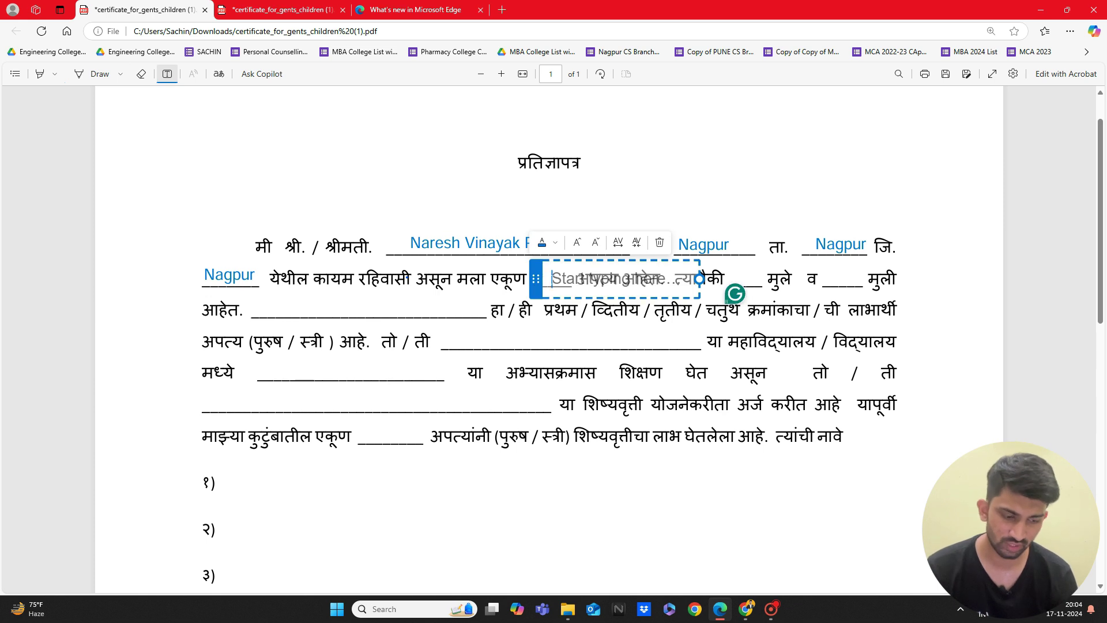
{"action": "type", "text": "2"}
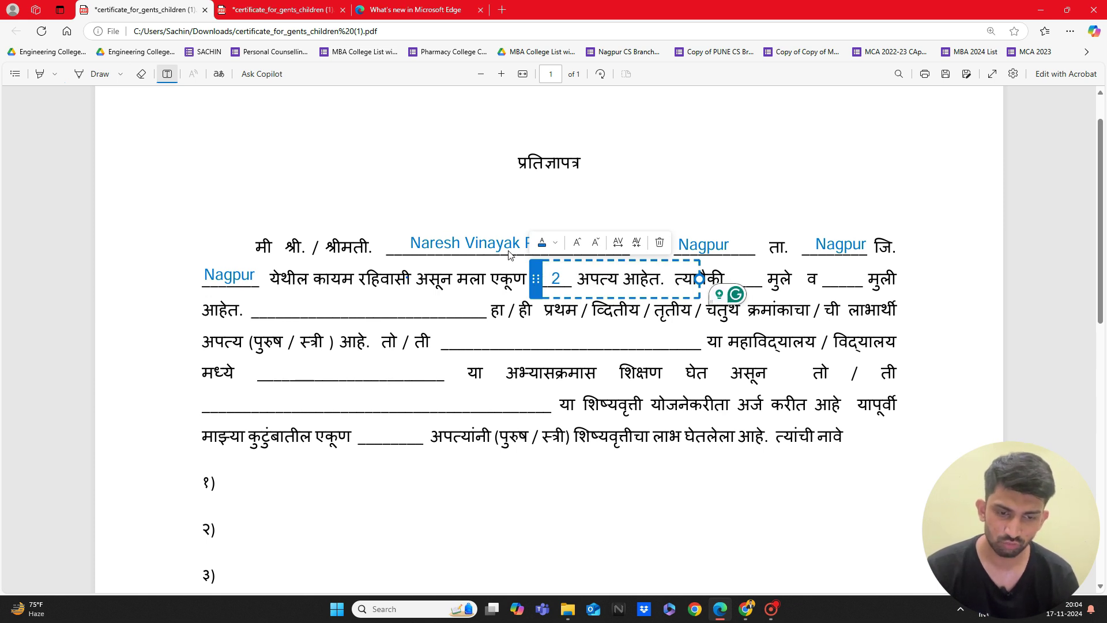
{"action": "left_click", "coordinate": [478, 213]}
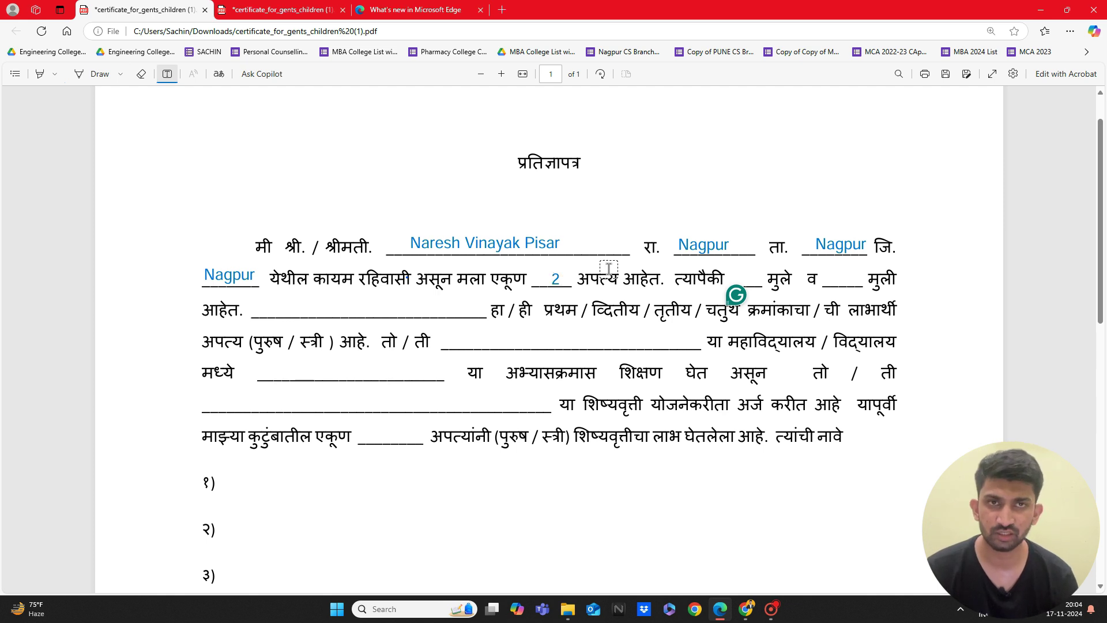
{"action": "left_click", "coordinate": [741, 276]}
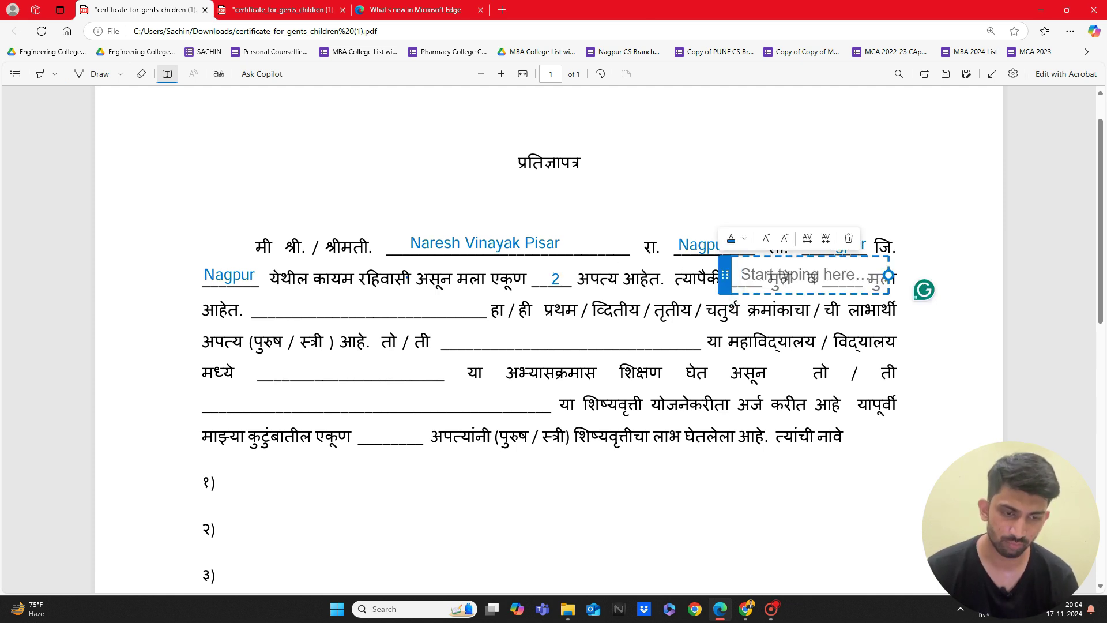
{"action": "type", "text": "2"}
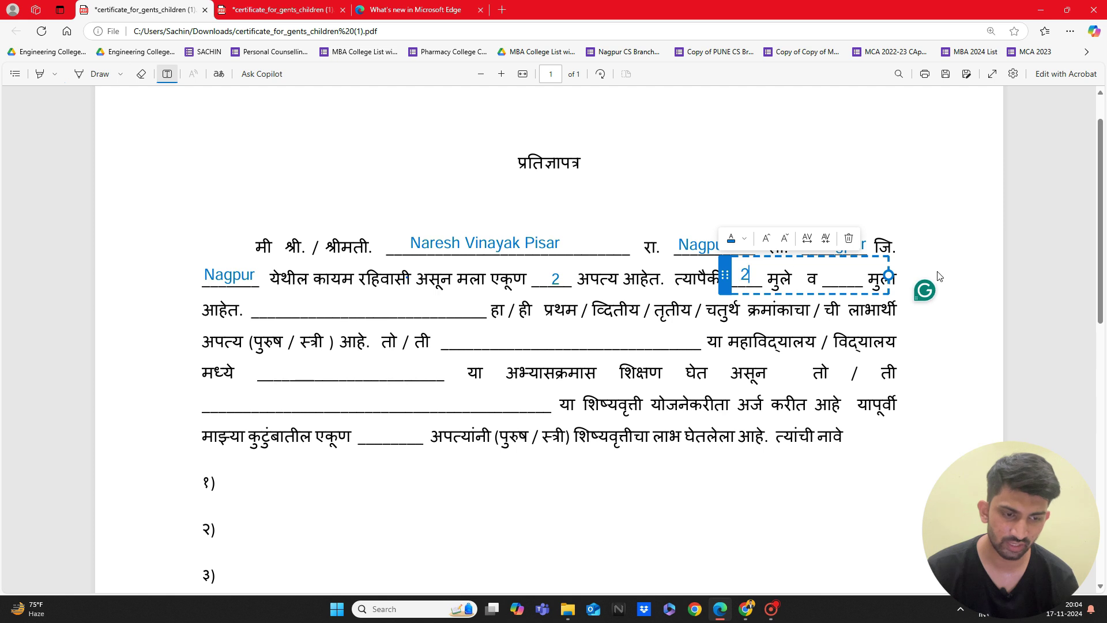
{"action": "left_click", "coordinate": [938, 276]}
{"action": "left_click", "coordinate": [846, 276]}
{"action": "type", "text": "0"}
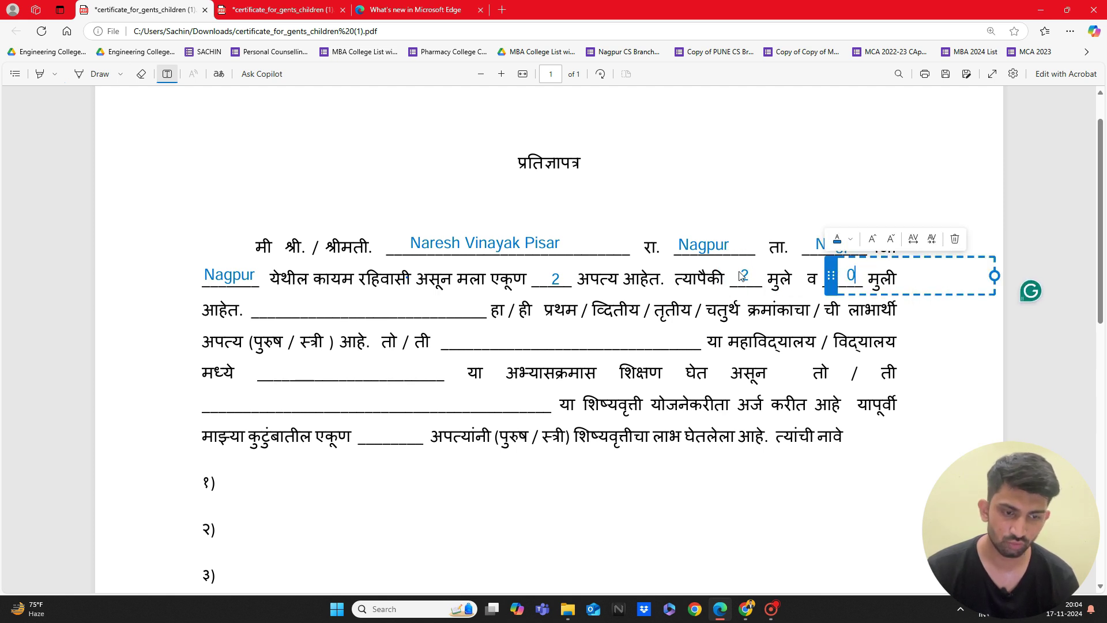
{"action": "left_click", "coordinate": [810, 315]}
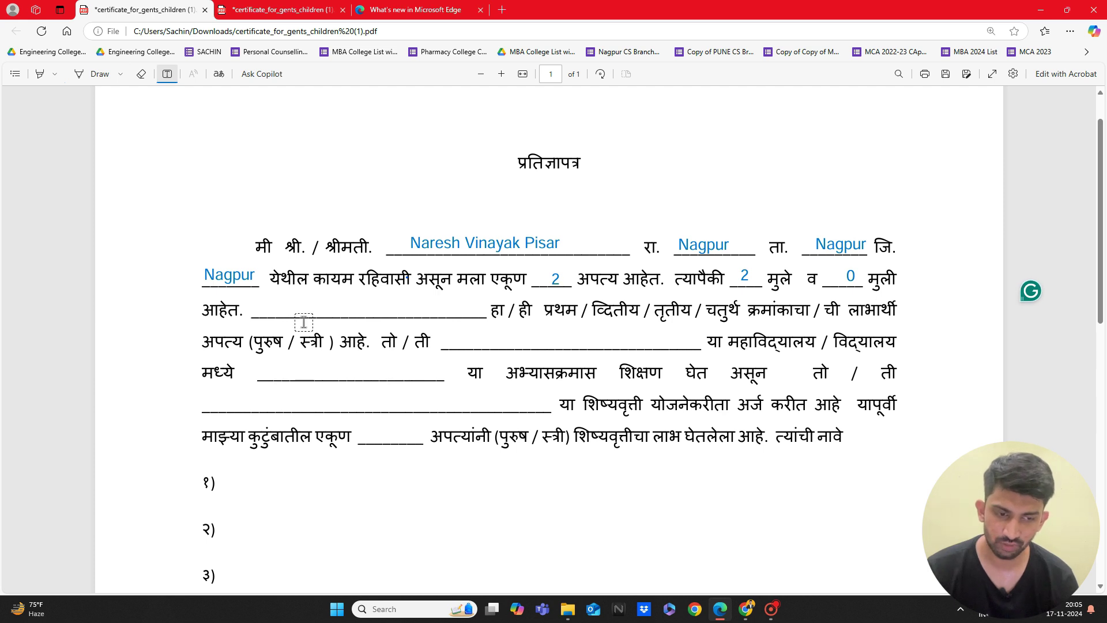
Step: Type the student's full name on the blank after आहेत., then pick the Draw pen
{"action": "left_click", "coordinate": [280, 305]}
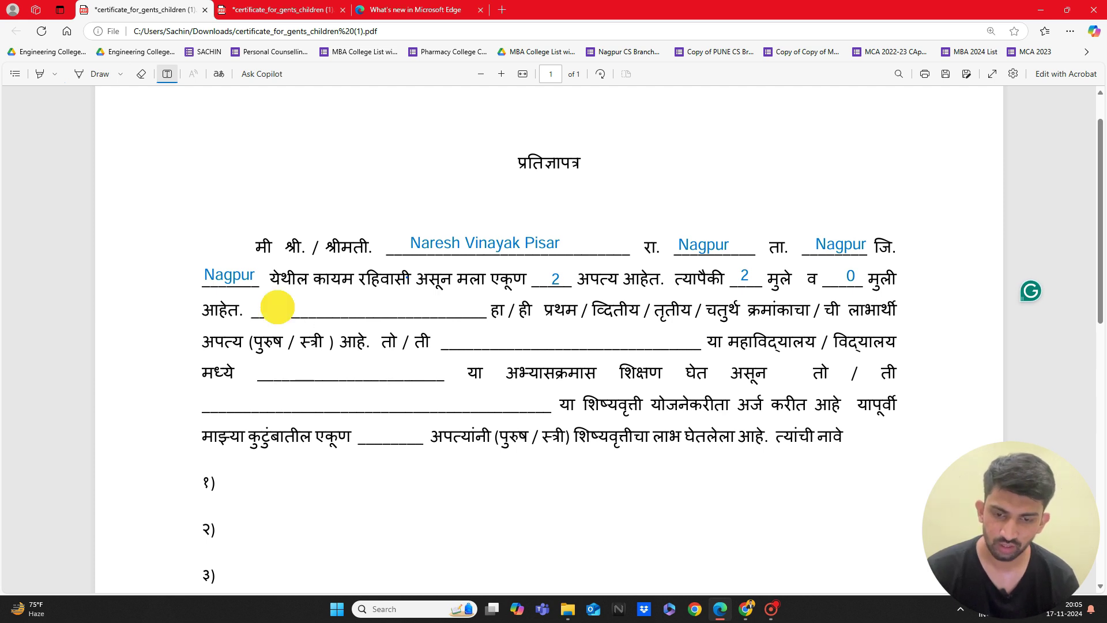
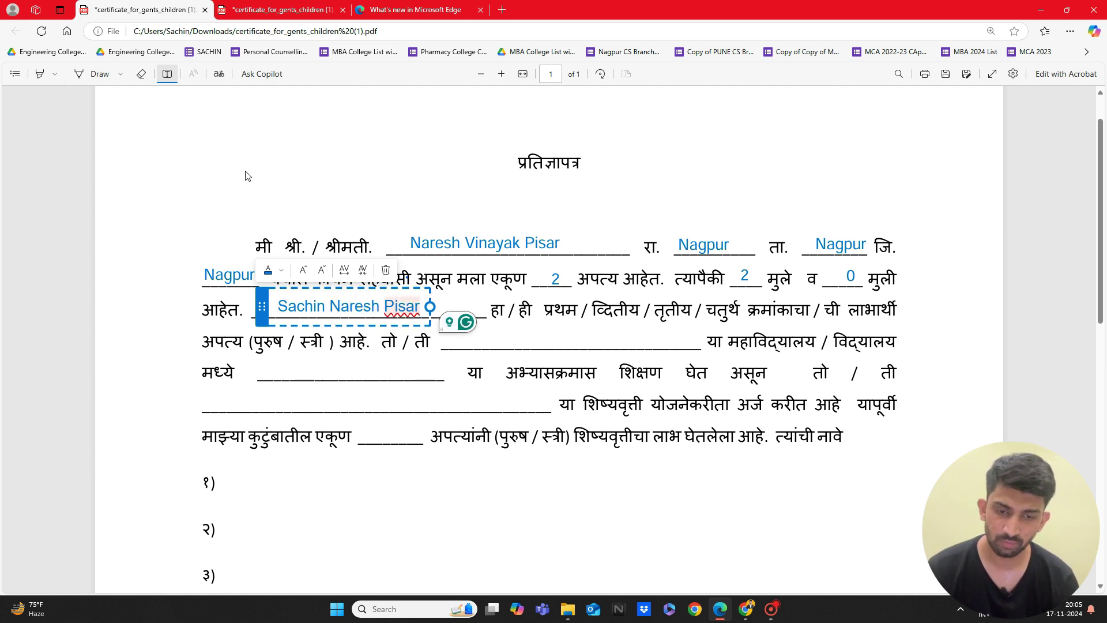
{"action": "left_click", "coordinate": [95, 74]}
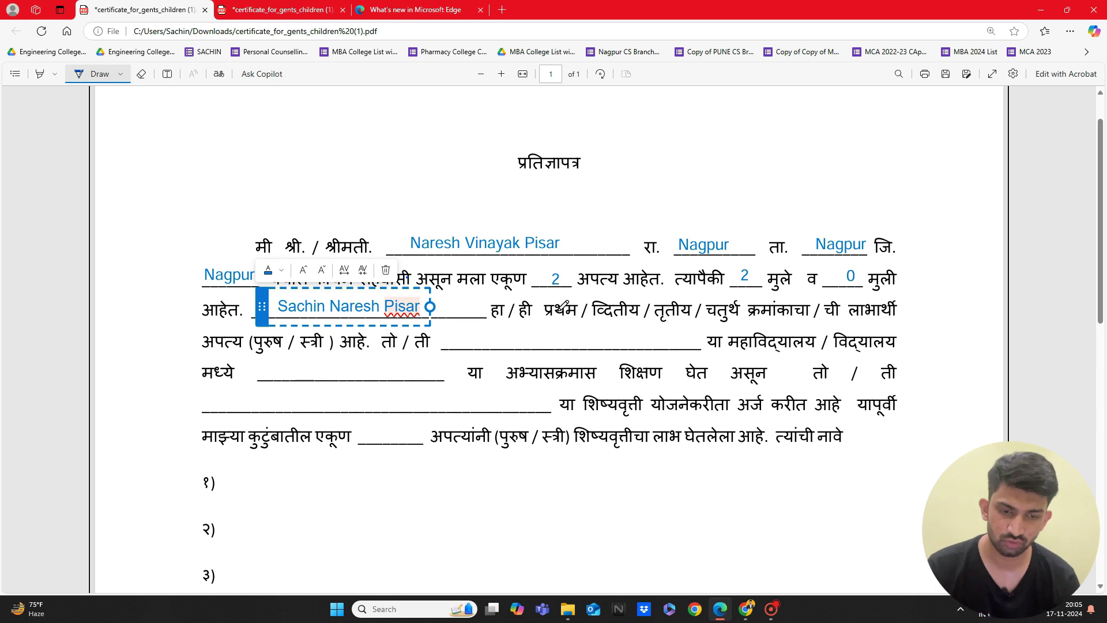
Step: Tick प्रथम and पुरुष in ink; strike through द्वितीय, तृतीय, चतुर्थ and स्त्री
{"action": "left_click", "coordinate": [557, 304]}
{"action": "mouse_move", "coordinate": [557, 304]}
{"action": "left_mouse_down"}
{"action": "mouse_move", "coordinate": [577, 286]}
{"action": "mouse_move", "coordinate": [603, 334]}
{"action": "left_mouse_up"}
{"action": "left_click_drag", "start_coordinate": [682, 299], "coordinate": [666, 330]}
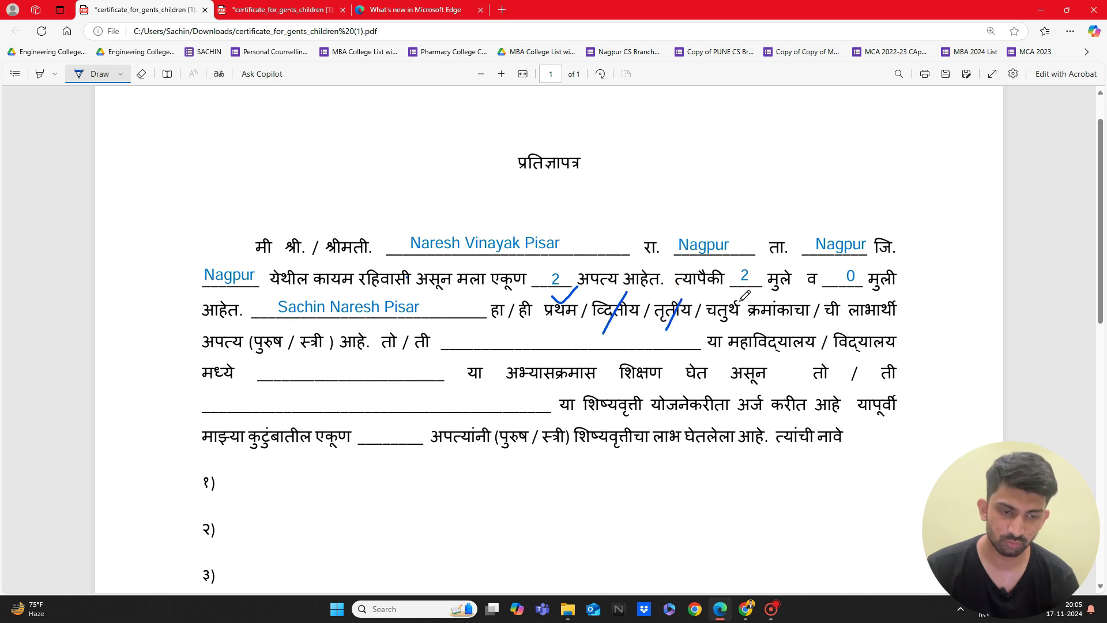
{"action": "left_click_drag", "start_coordinate": [741, 301], "coordinate": [717, 324]}
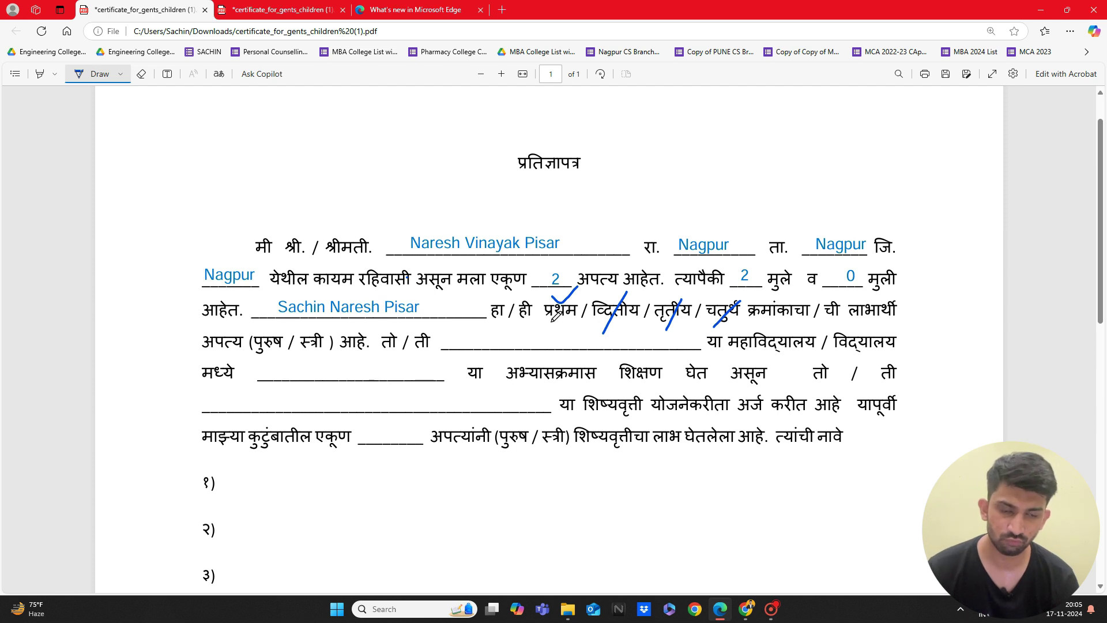
{"action": "left_click_drag", "start_coordinate": [607, 296], "coordinate": [627, 294]}
{"action": "left_click", "coordinate": [638, 281]}
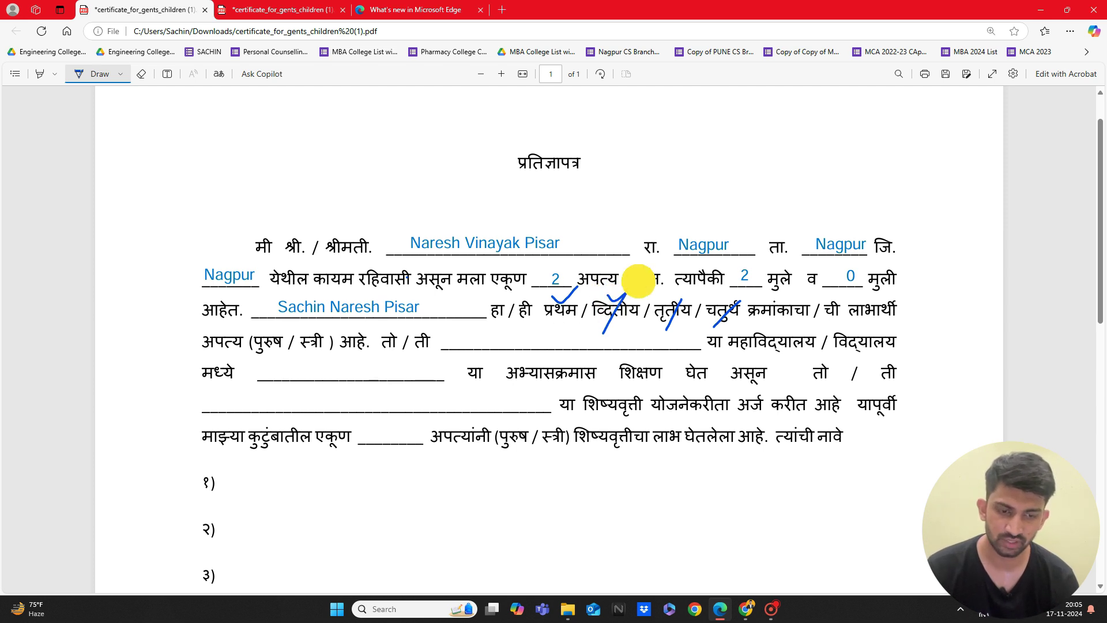
{"action": "left_click", "coordinate": [550, 313]}
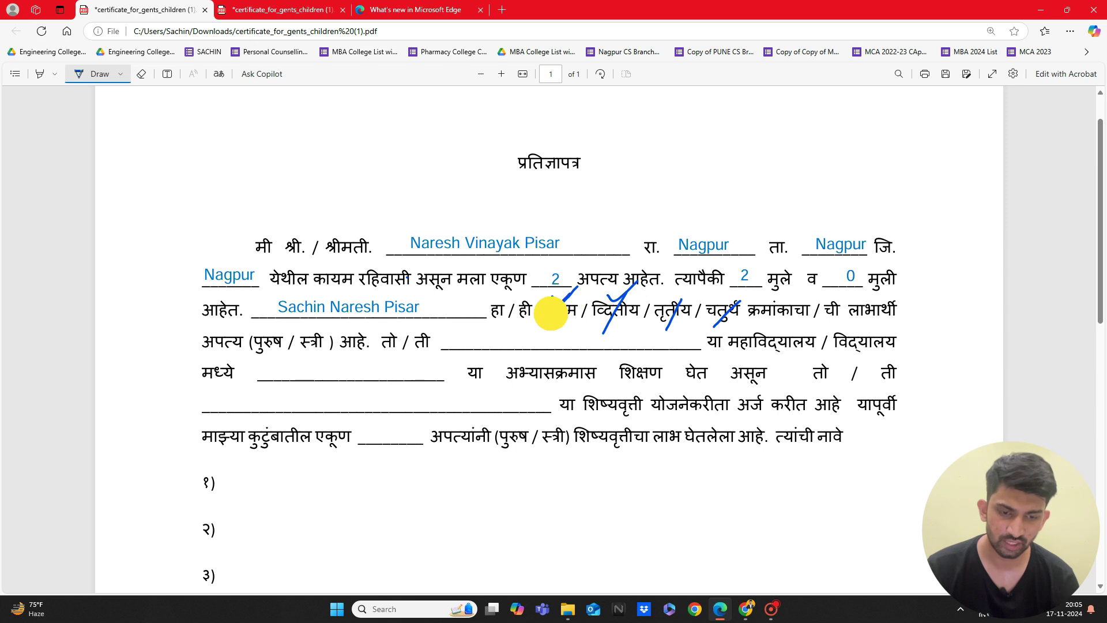
{"action": "left_click_drag", "start_coordinate": [550, 313], "coordinate": [577, 287]}
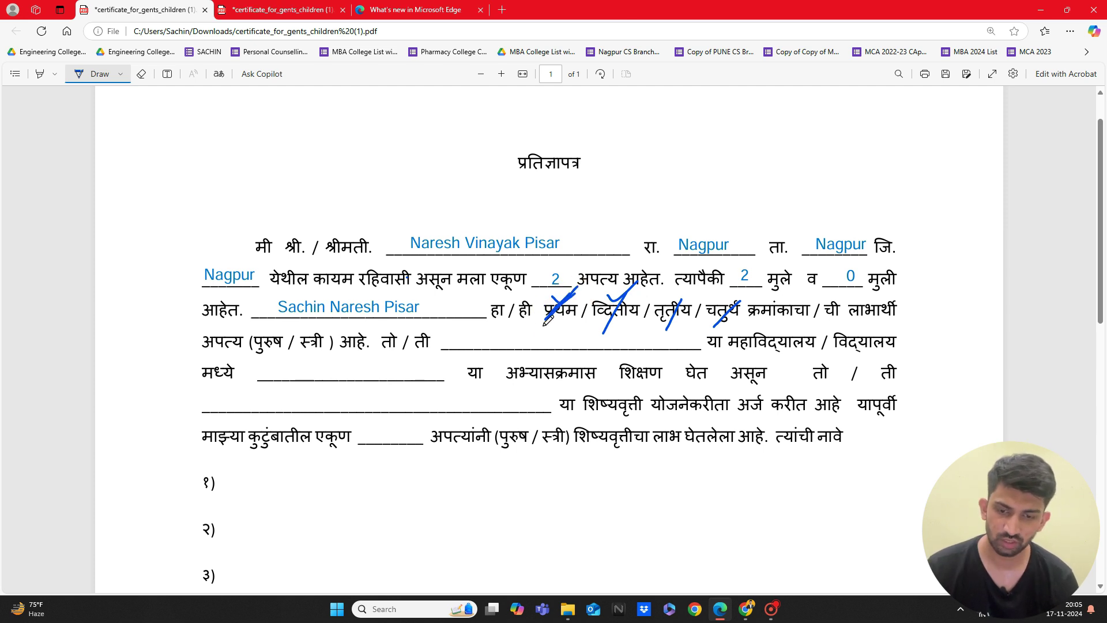
{"action": "left_click_drag", "start_coordinate": [278, 316], "coordinate": [309, 317]}
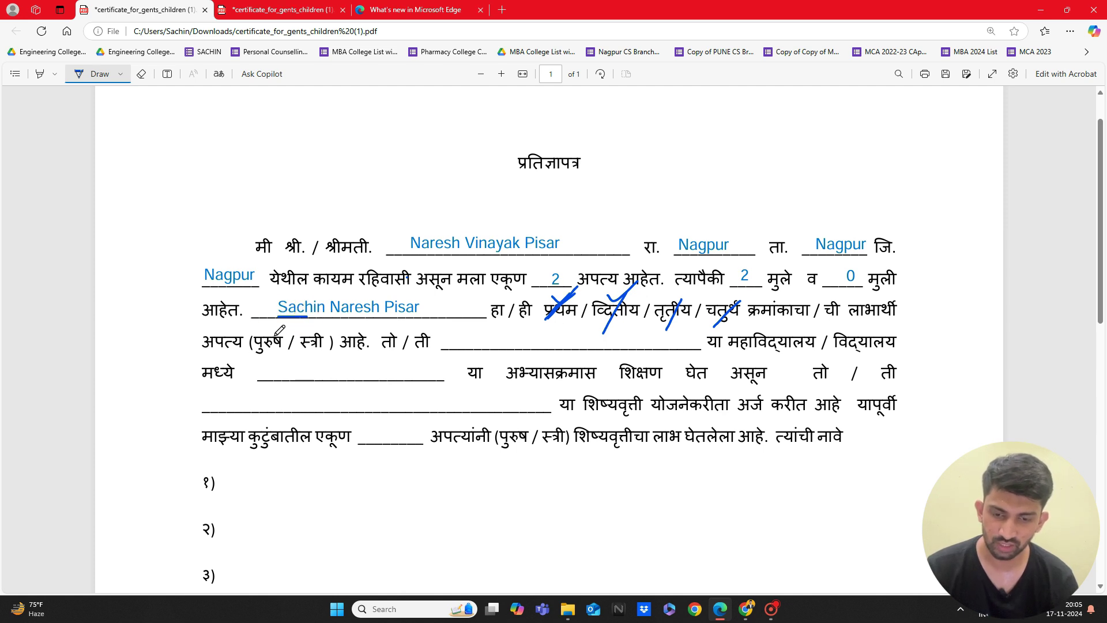
{"action": "mouse_move", "coordinate": [270, 332]}
{"action": "left_mouse_down"}
{"action": "mouse_move", "coordinate": [290, 320]}
{"action": "mouse_move", "coordinate": [317, 328]}
{"action": "mouse_move", "coordinate": [306, 357]}
{"action": "left_mouse_up"}
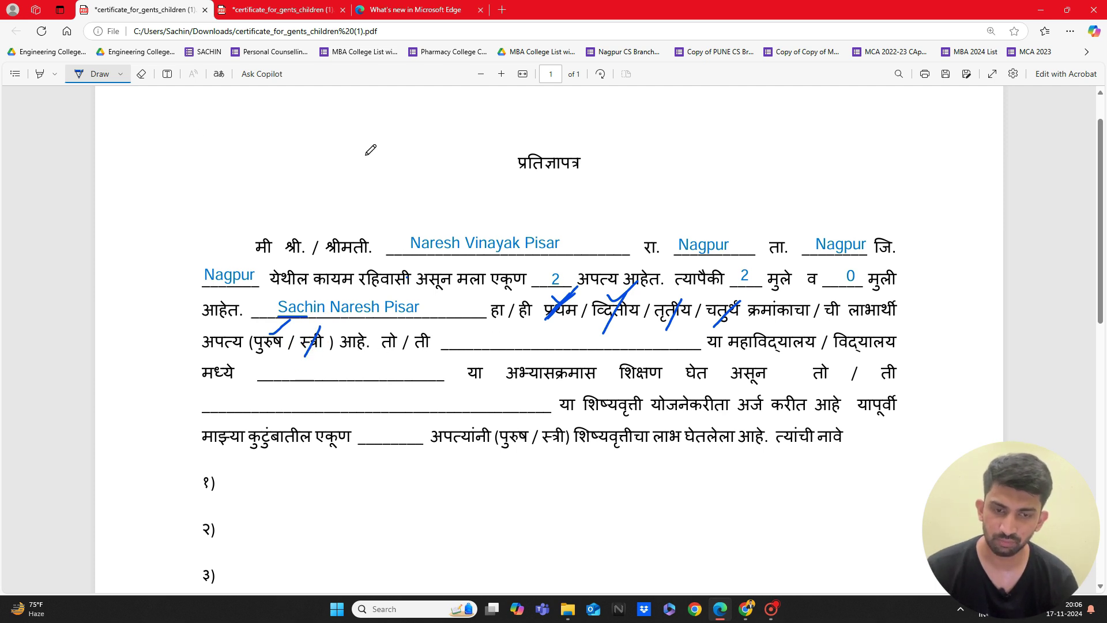
{"action": "left_click", "coordinate": [167, 74]}
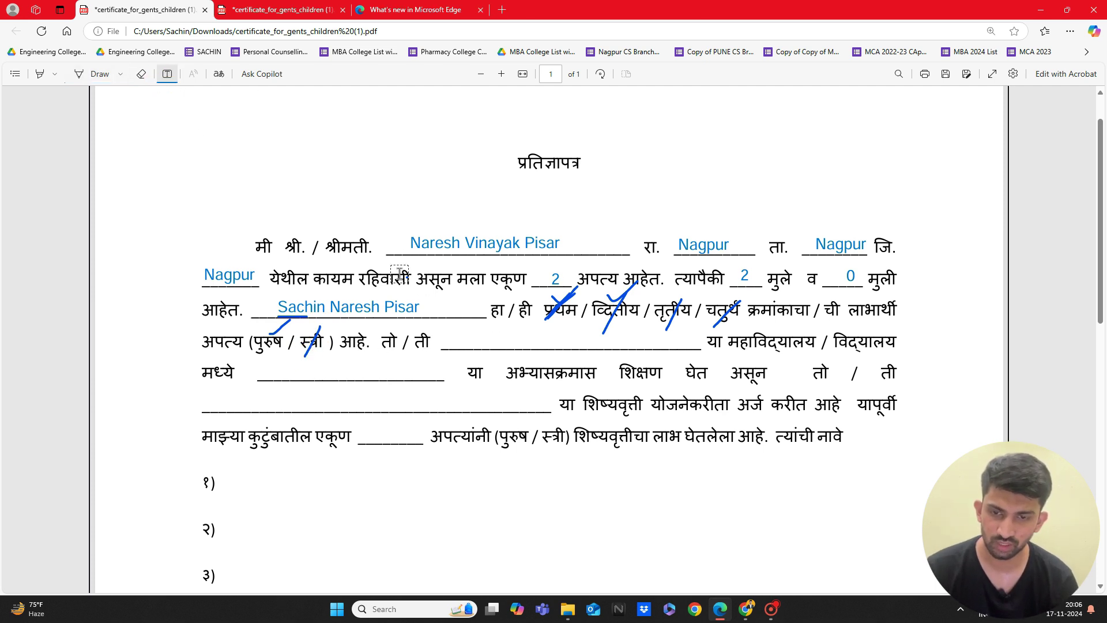
Step: Type 'Sinhgad Institute of Technology' in the college blank after तो / ती
{"action": "left_click", "coordinate": [447, 340]}
{"action": "type", "text": "S"}
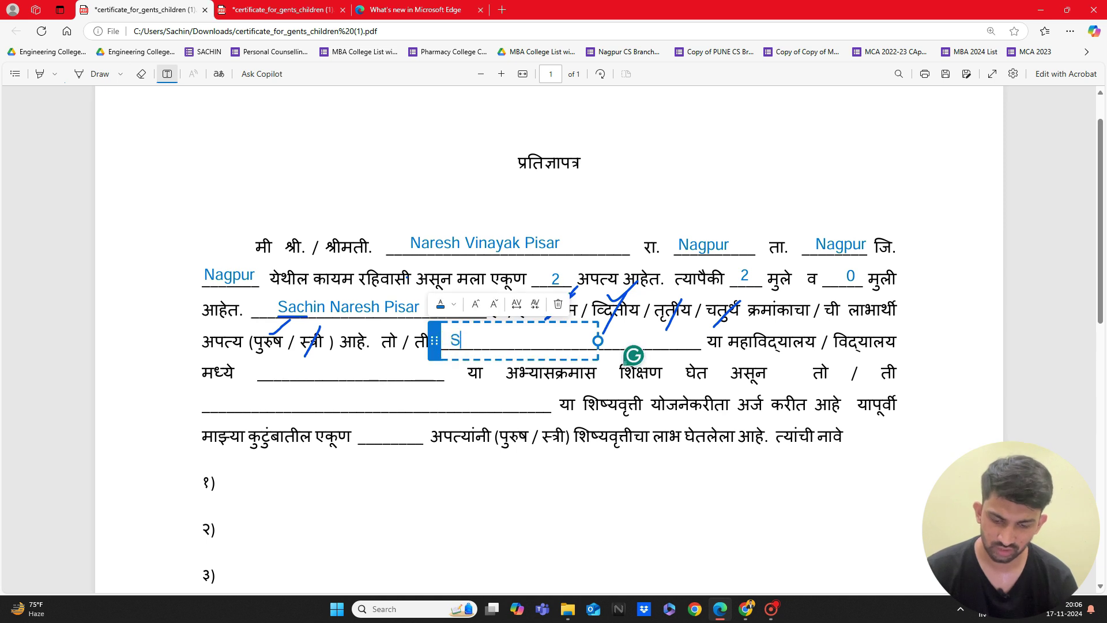
{"action": "type", "text": "inhgad Ins"}
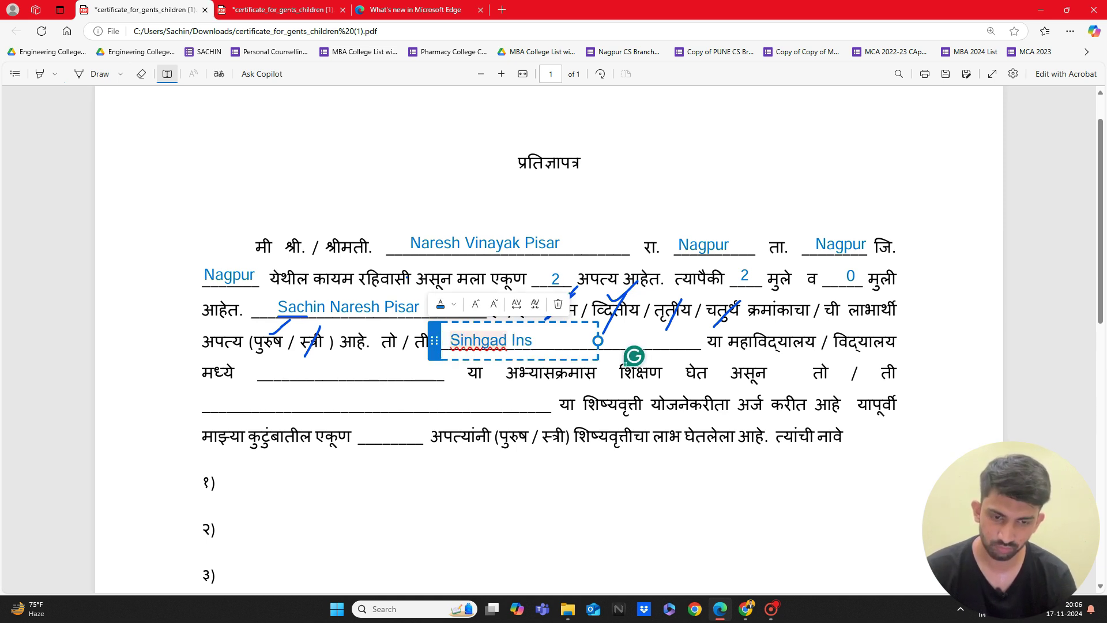
{"action": "type", "text": "titute of"}
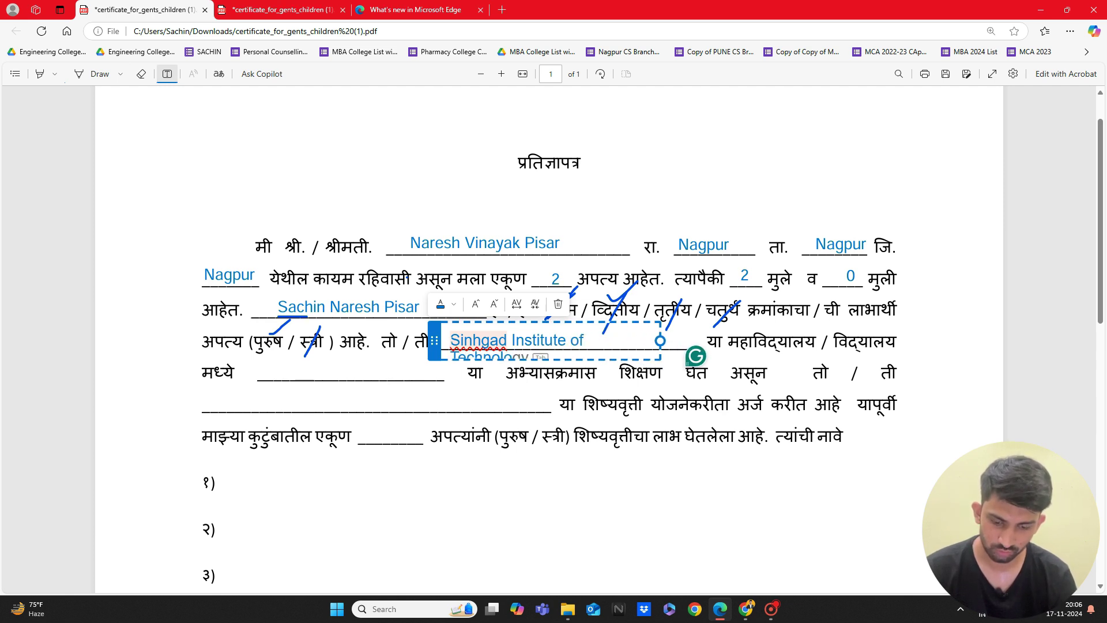
{"action": "key", "text": "Tab"}
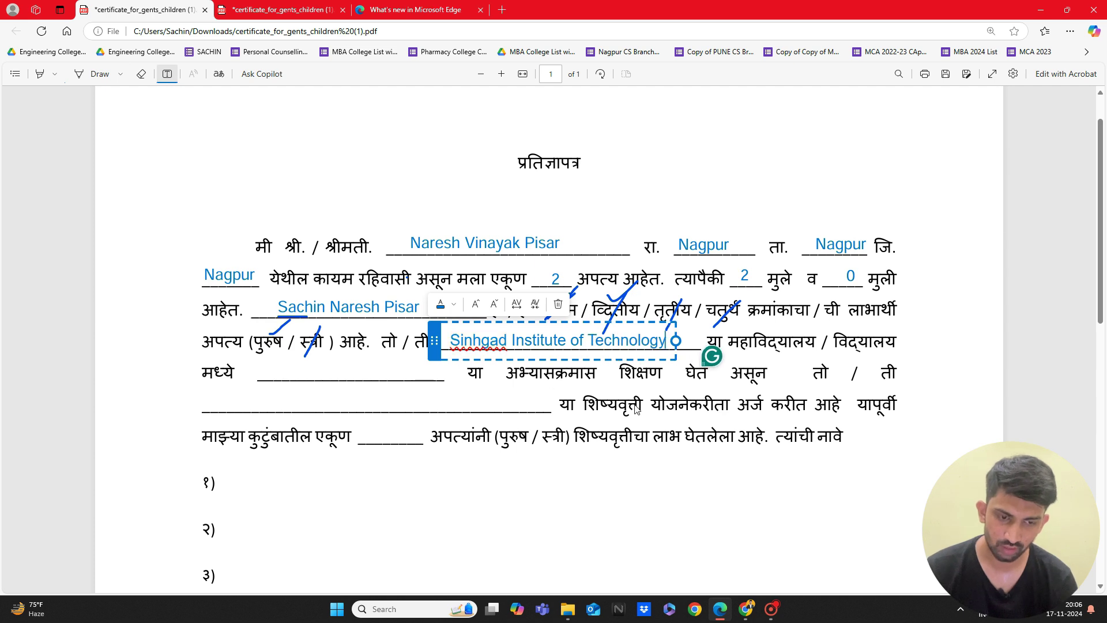
{"action": "left_click", "coordinate": [636, 405]}
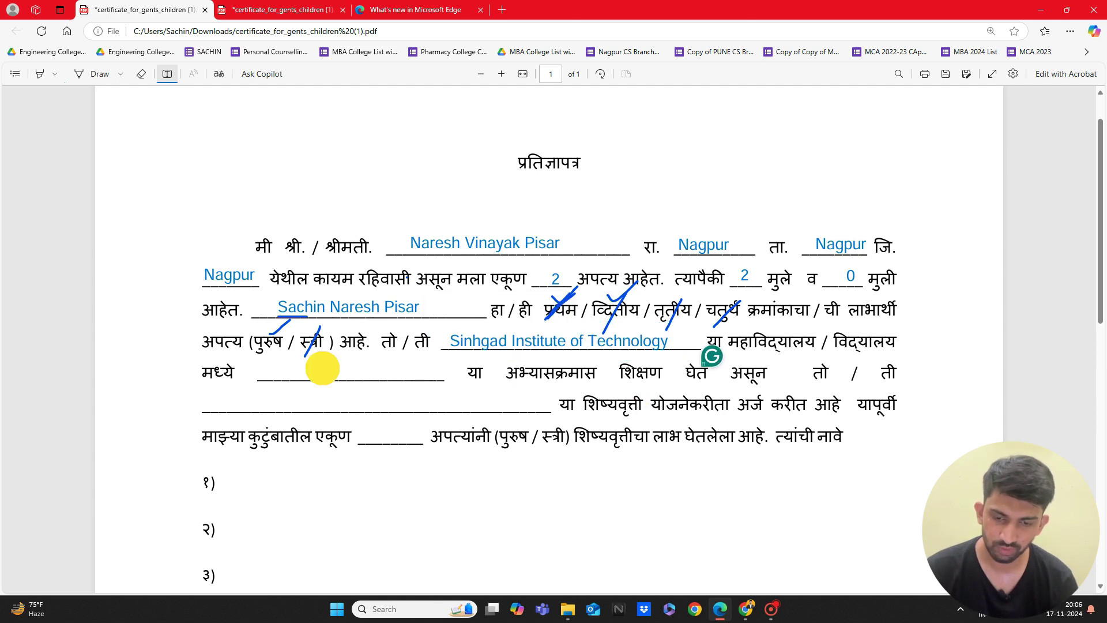
Step: Add 'Comp Sci Engg (FE)' as the course on the blank after मध्ये
{"action": "left_click", "coordinate": [323, 367]}
{"action": "left_click_drag", "start_coordinate": [307, 367], "coordinate": [233, 367]}
{"action": "type", "text": "COmpl"}
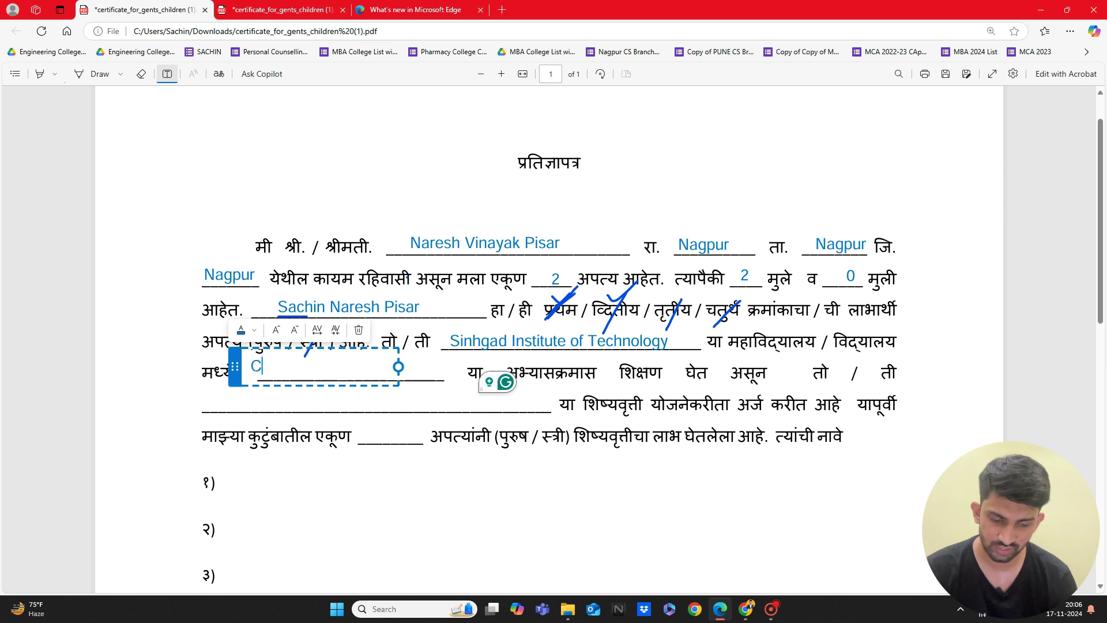
{"action": "key", "text": "BackSpace"}
{"action": "key", "text": "BackSpace"}
{"action": "key", "text": "BackSpace"}
{"action": "key", "text": "BackSpace"}
{"action": "type", "text": "ompl"}
{"action": "key", "text": "BackSpace"}
{"action": "type", "text": "Sci Engg"}
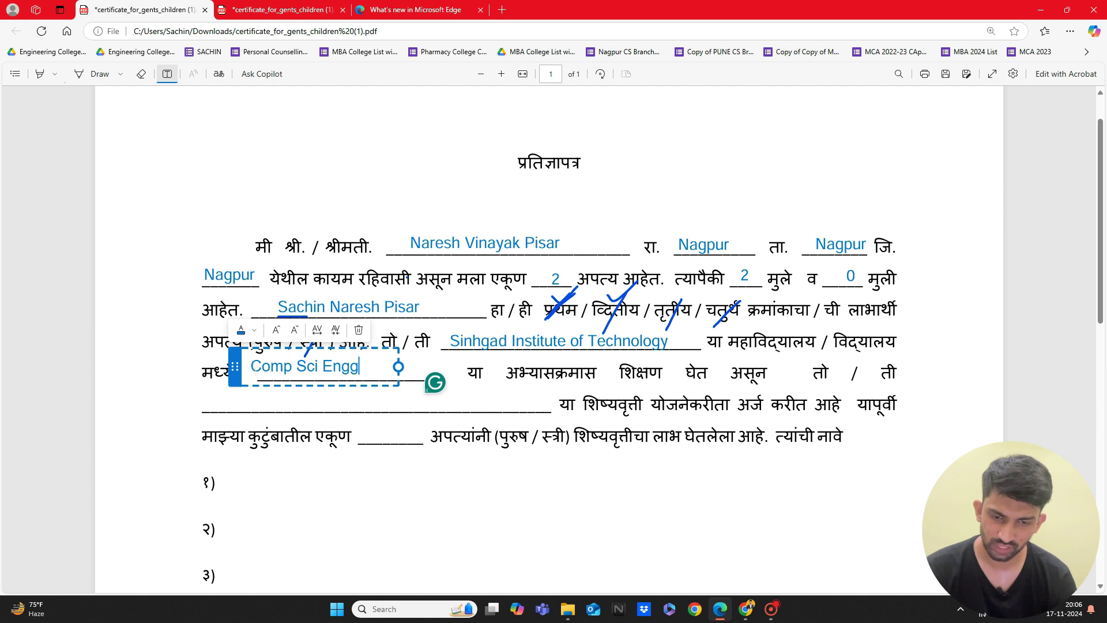
{"action": "type", "text": " (0"}
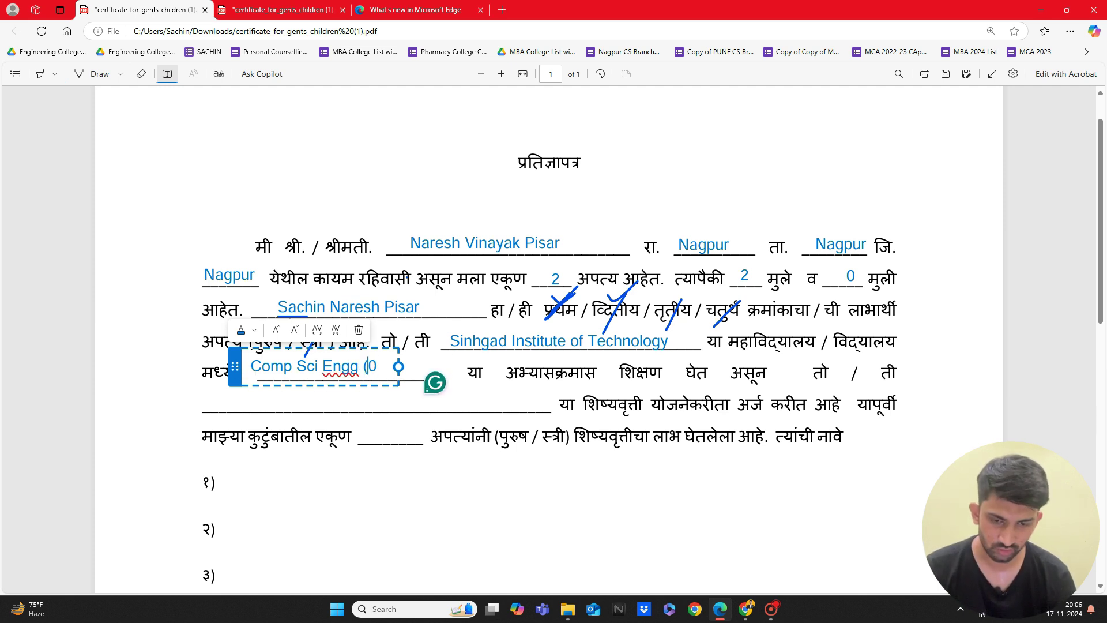
{"action": "key", "text": "Left"}
{"action": "type", "text": "FR"}
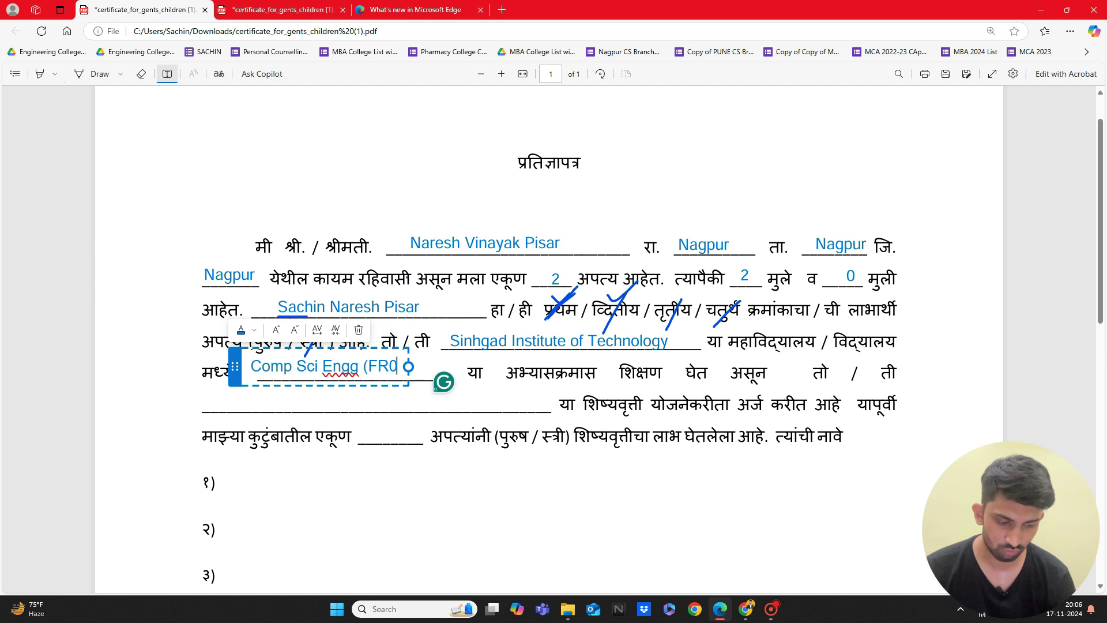
{"action": "key", "text": "BackSpace"}
{"action": "key", "text": "BackSpace"}
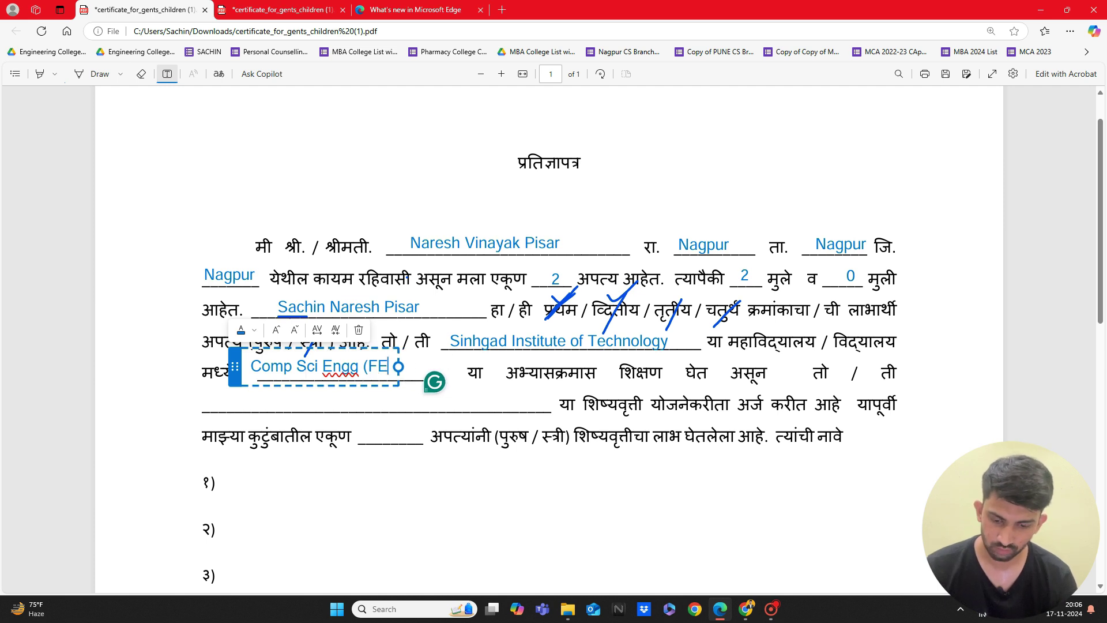
{"action": "type", "text": "E)"}
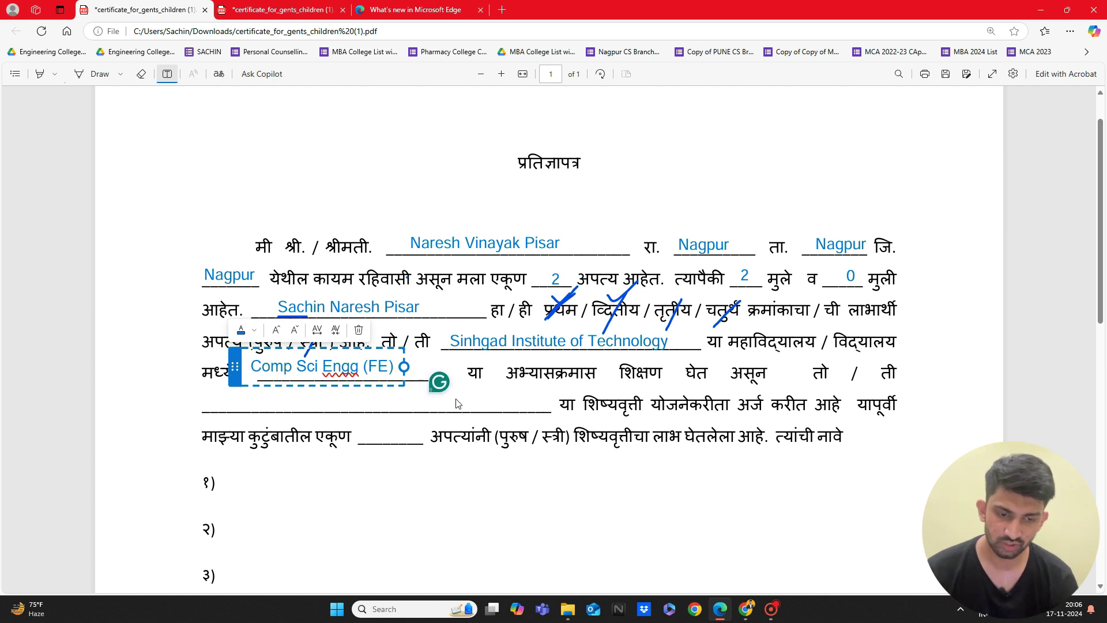
{"action": "left_click", "coordinate": [361, 400]}
Step: Type 'Post matrix Scholarship OBC' in the scholarship-name blank and place a box on the family-count blank
{"action": "left_click", "coordinate": [277, 400]}
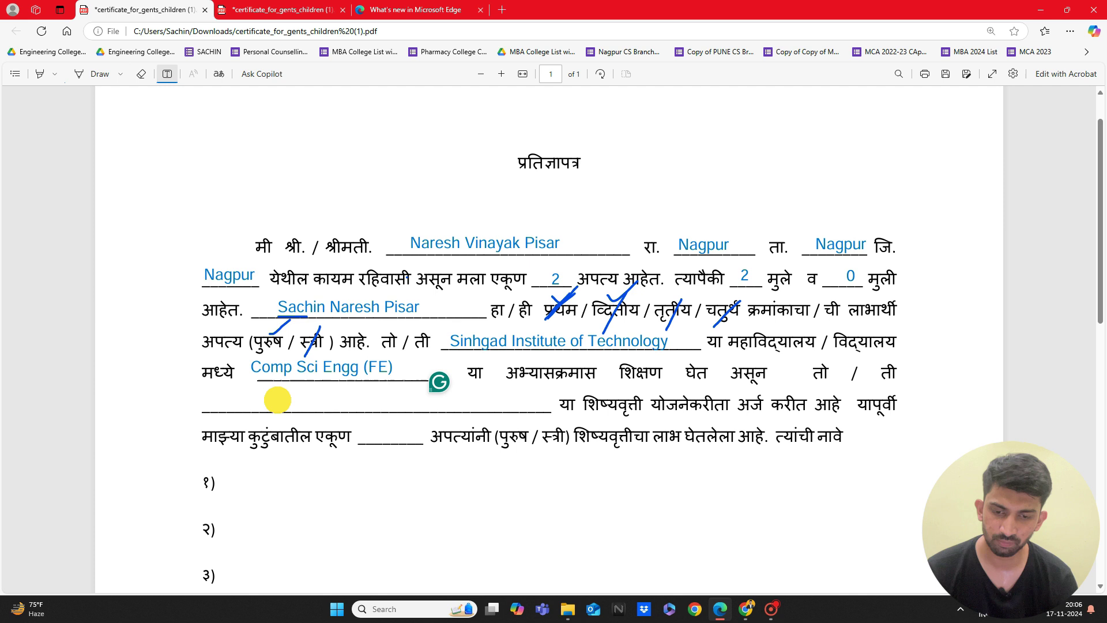
{"action": "type", "text": "Post matri"}
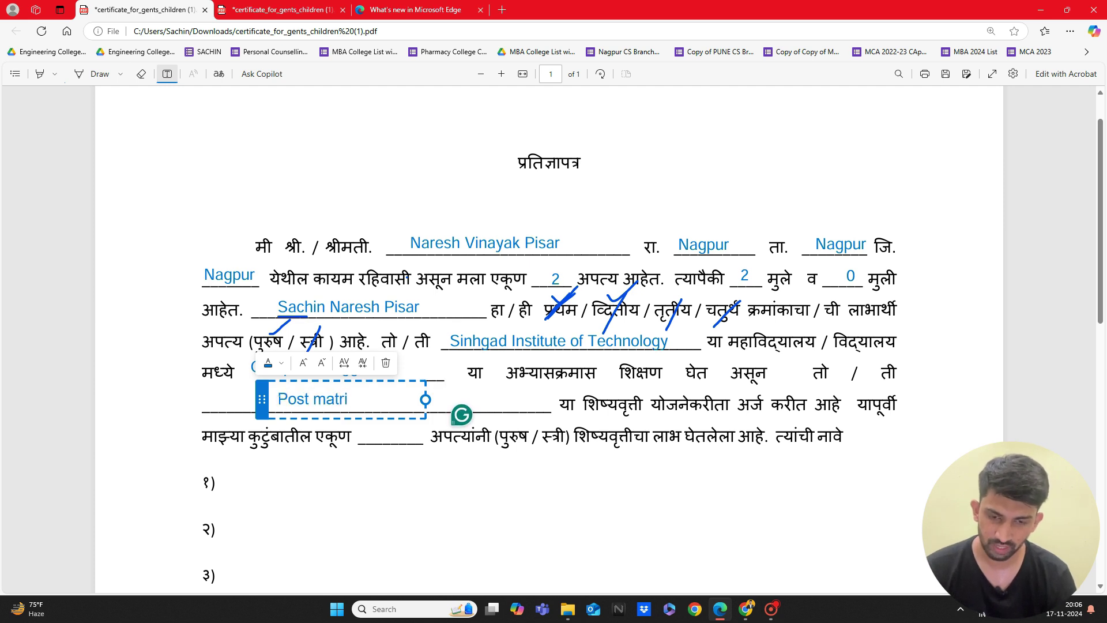
{"action": "type", "text": "x "}
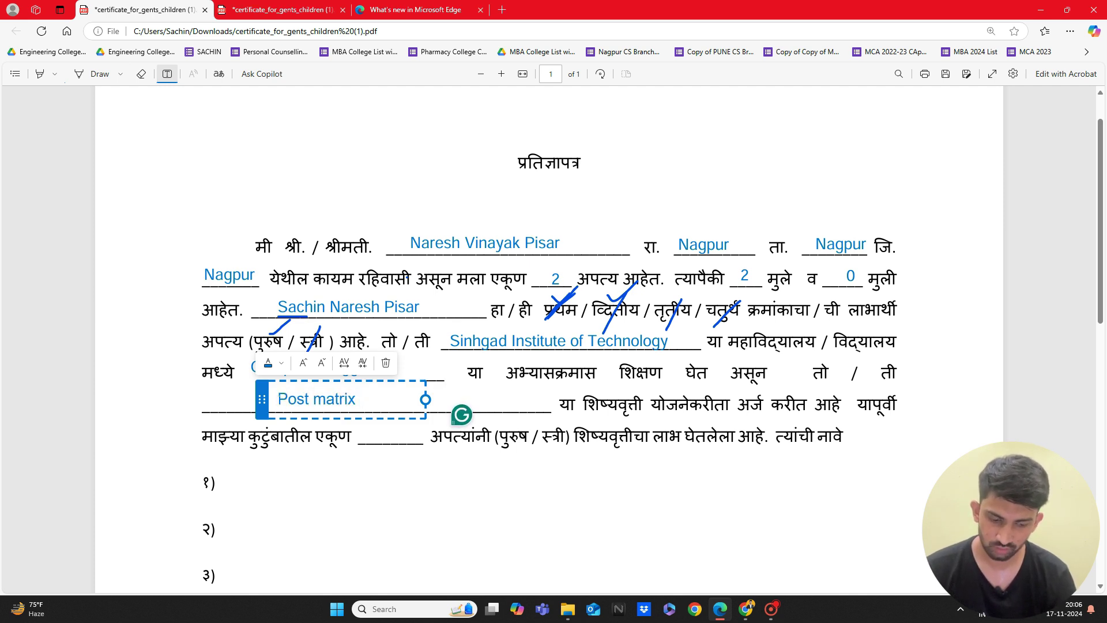
{"action": "type", "text": "Sch"}
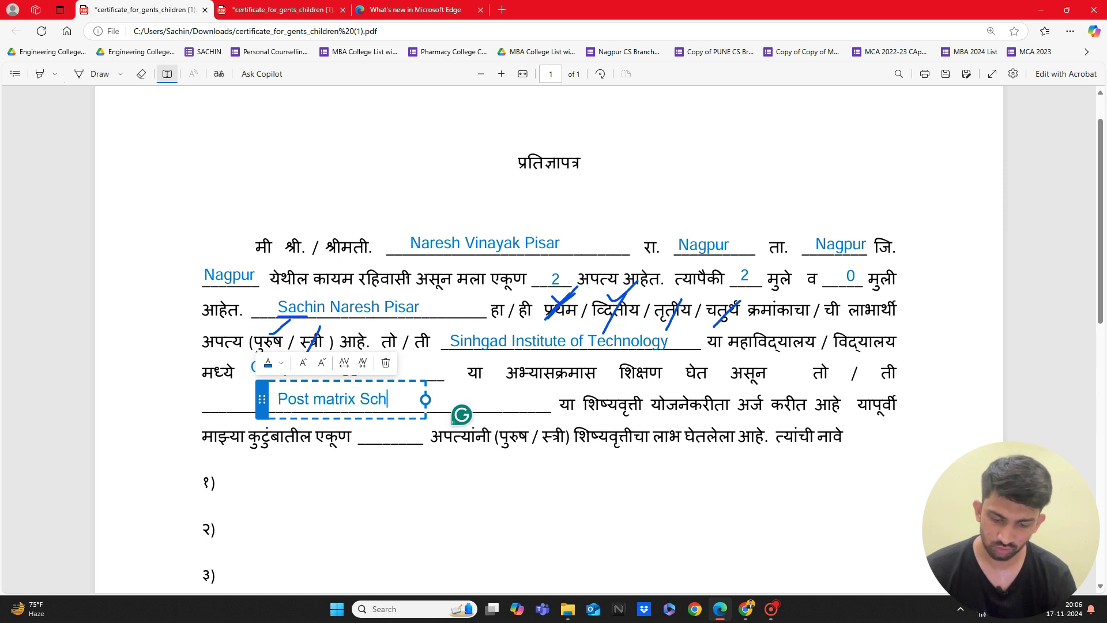
{"action": "type", "text": "olarship OBC"}
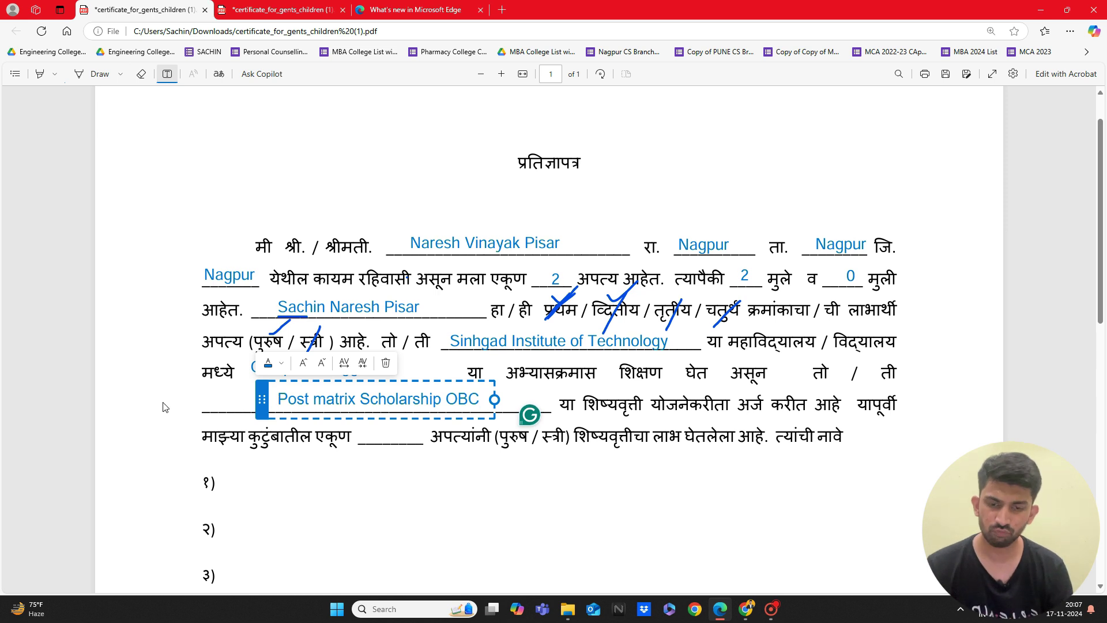
{"action": "left_click", "coordinate": [265, 408]}
{"action": "left_click", "coordinate": [265, 408]}
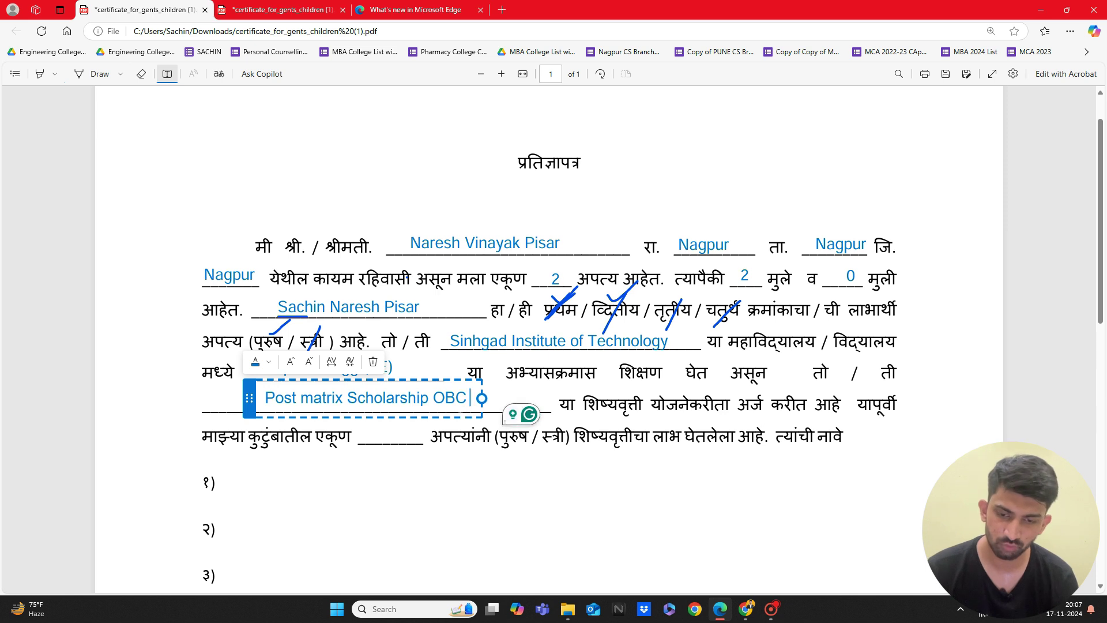
{"action": "left_click", "coordinate": [392, 433]}
{"action": "left_click", "coordinate": [392, 434]}
Step: Enter 0 as the number of family members already receiving the scholarship
{"action": "type", "text": "0"}
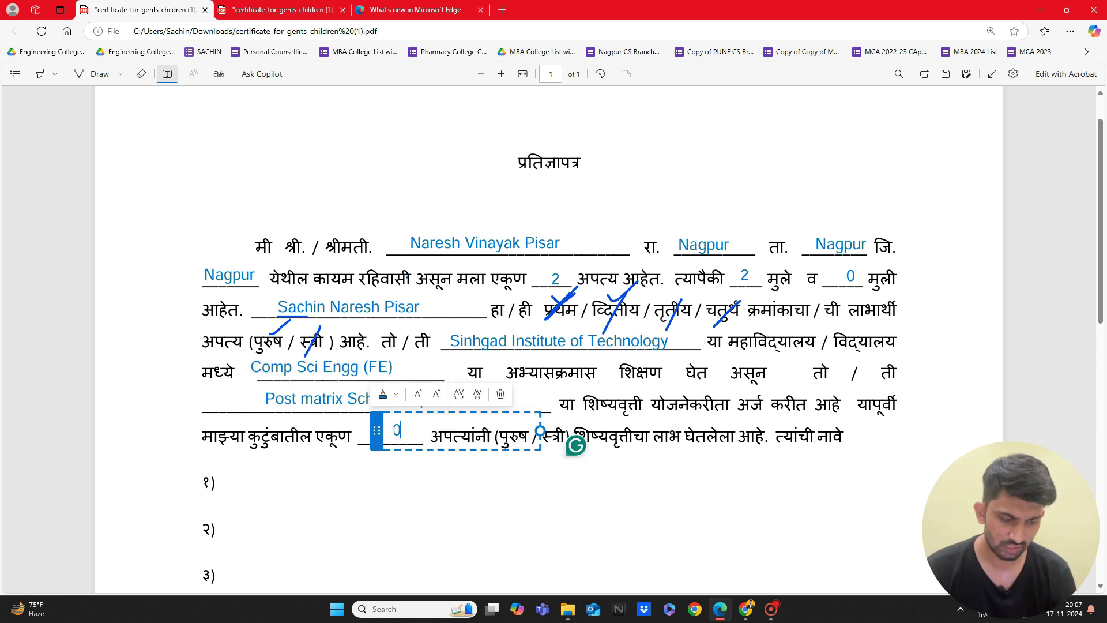
{"action": "left_click", "coordinate": [418, 478]}
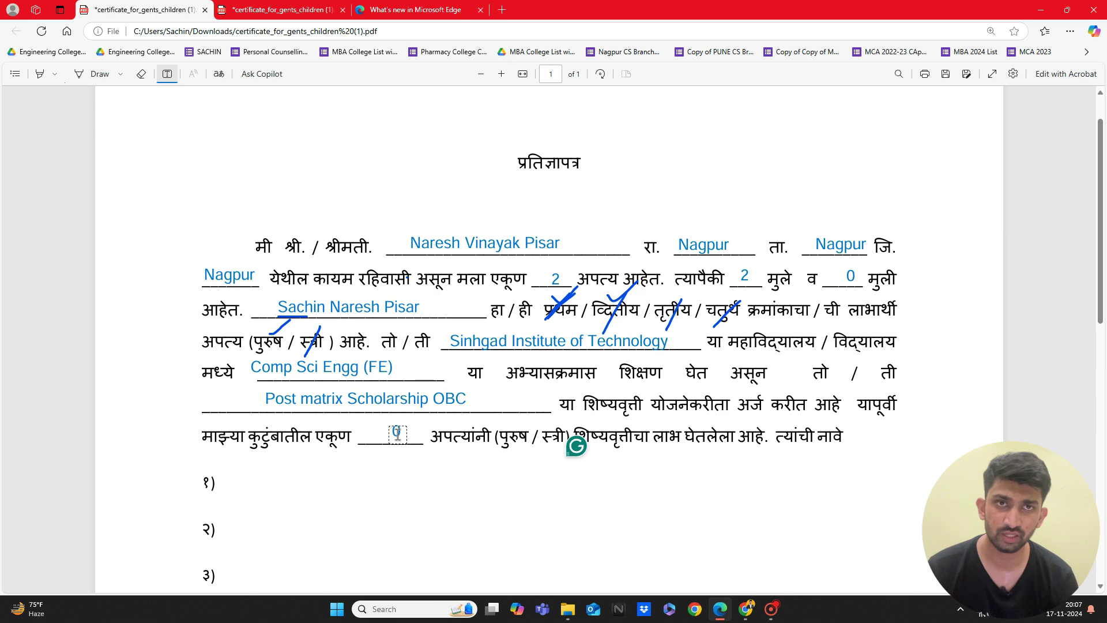
{"action": "scroll", "coordinate": [398, 433], "scroll_direction": "down", "scroll_amount": 1}
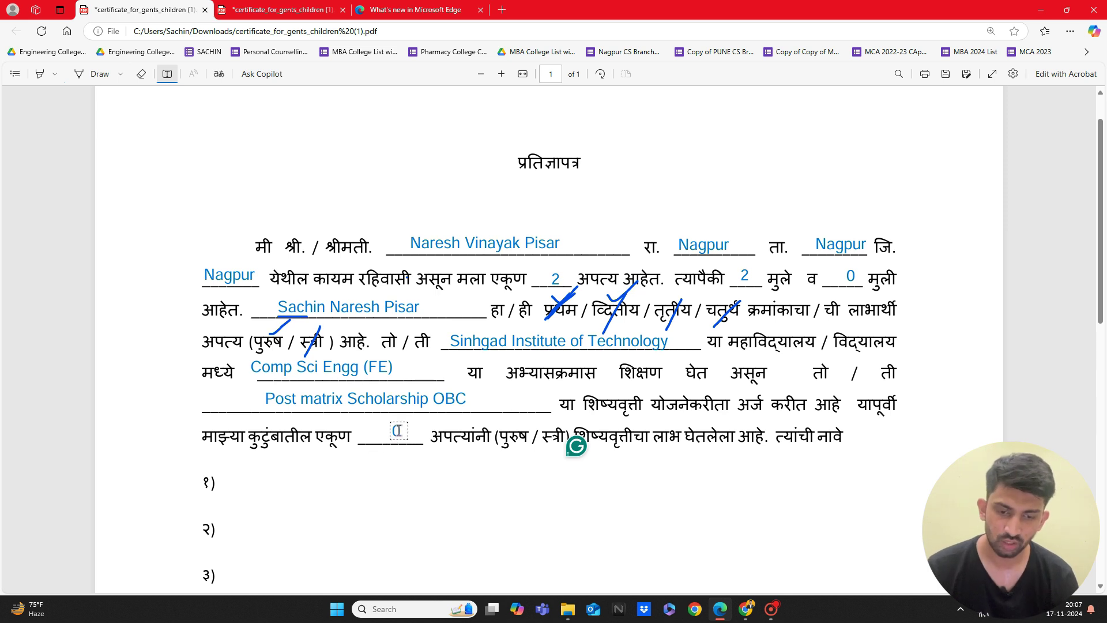
{"action": "scroll", "coordinate": [399, 430], "scroll_direction": "down", "scroll_amount": 1}
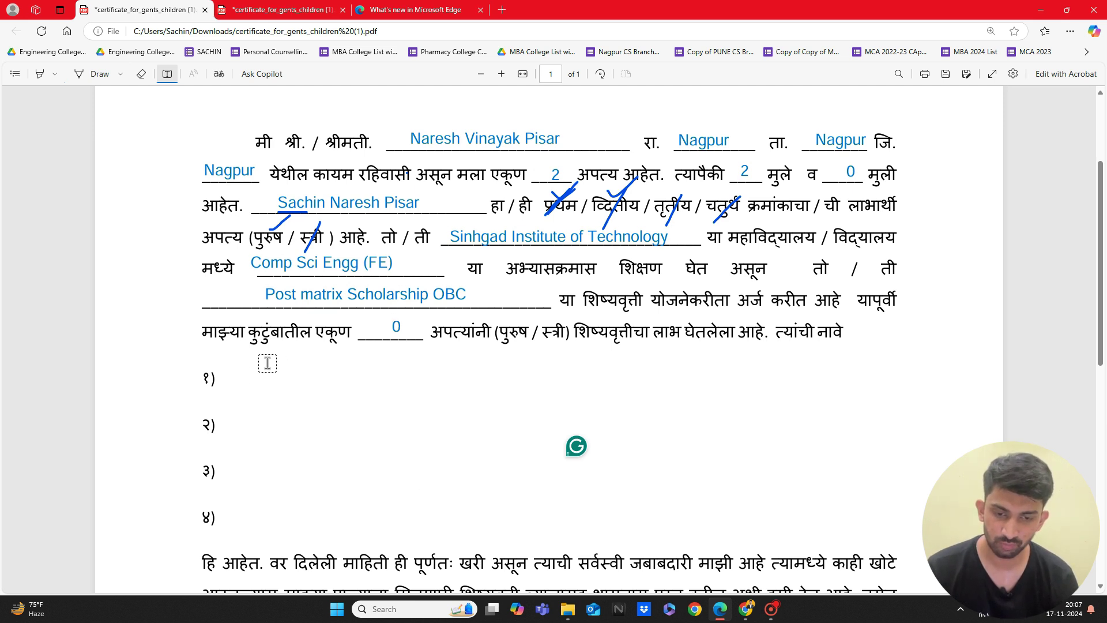
Step: Try a family member's name beside १), erase it, and scroll down to the signatures
{"action": "left_click", "coordinate": [251, 375]}
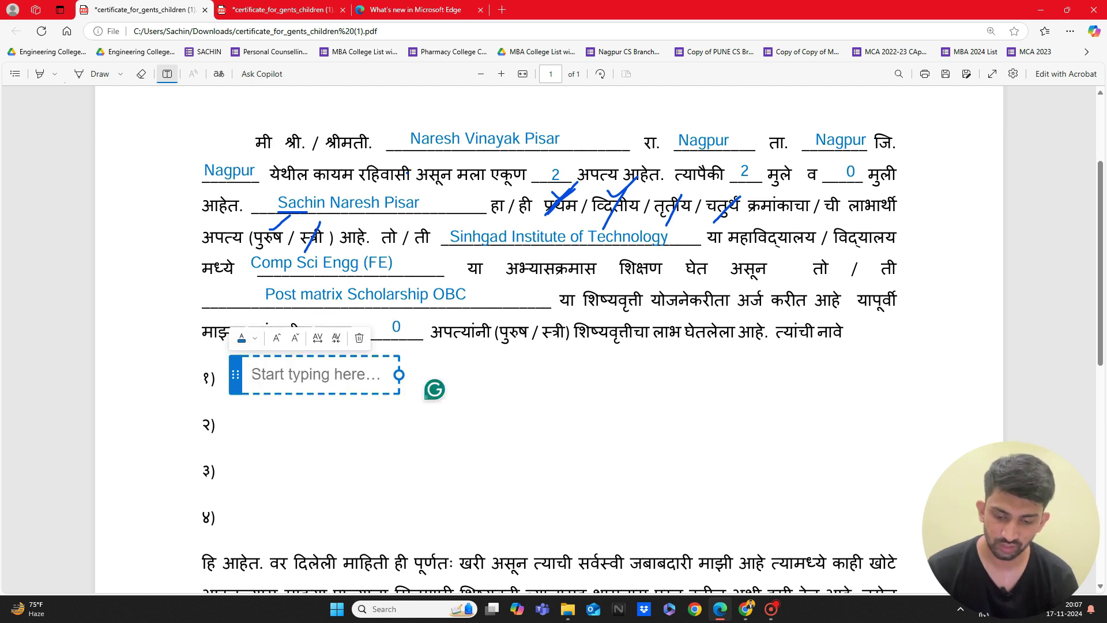
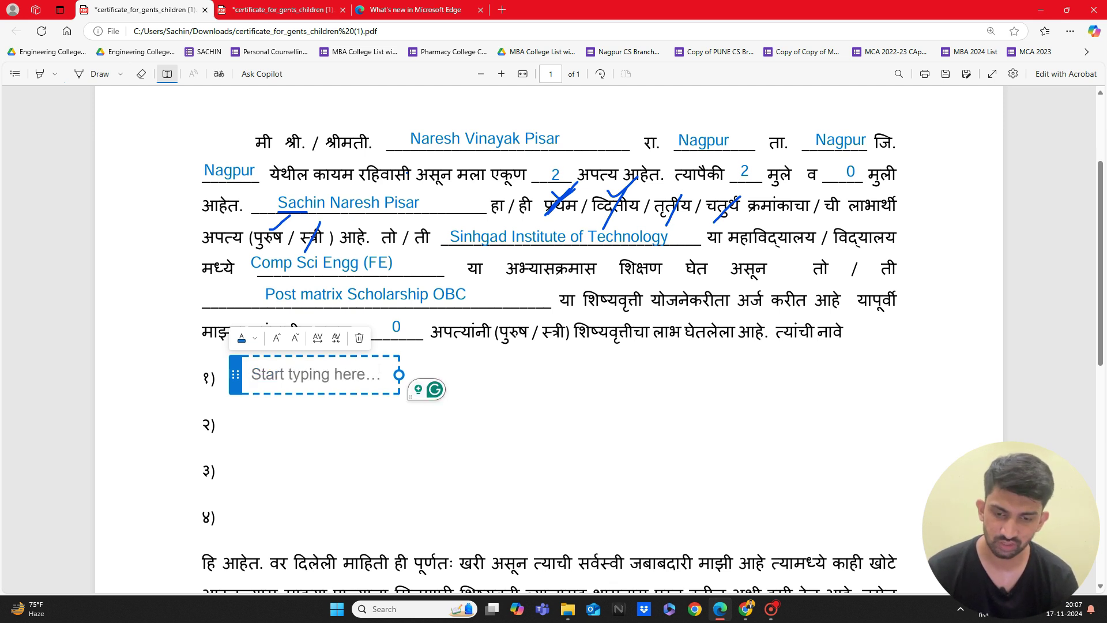
{"action": "scroll", "coordinate": [505, 410], "scroll_direction": "down", "scroll_amount": 1}
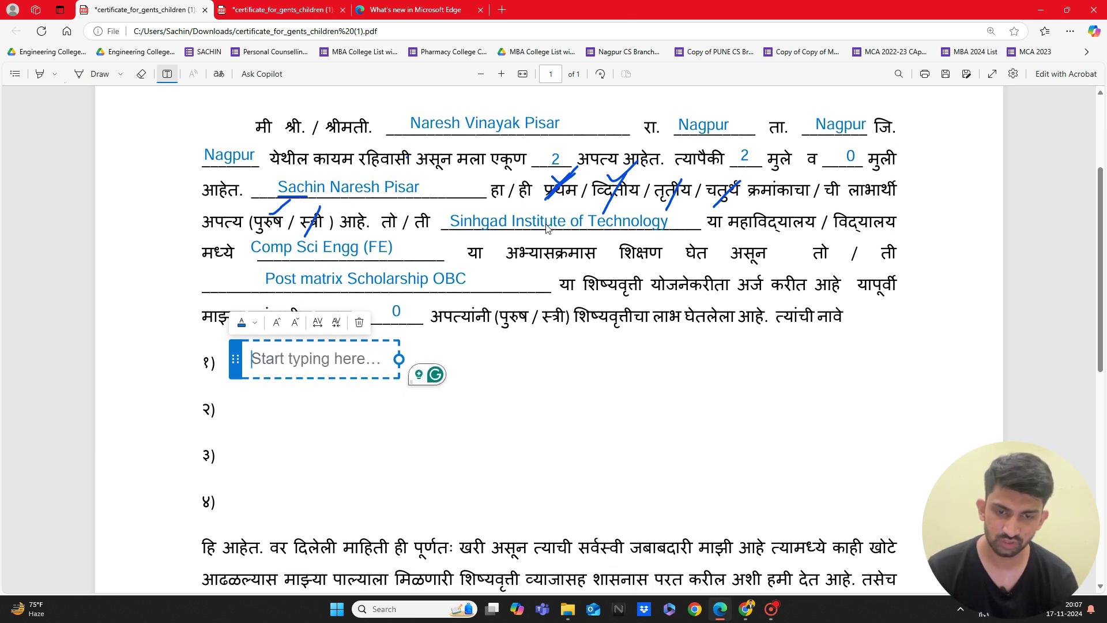
{"action": "scroll", "coordinate": [550, 231], "scroll_direction": "down", "scroll_amount": 3}
{"action": "scroll", "coordinate": [577, 239], "scroll_direction": "down", "scroll_amount": 5}
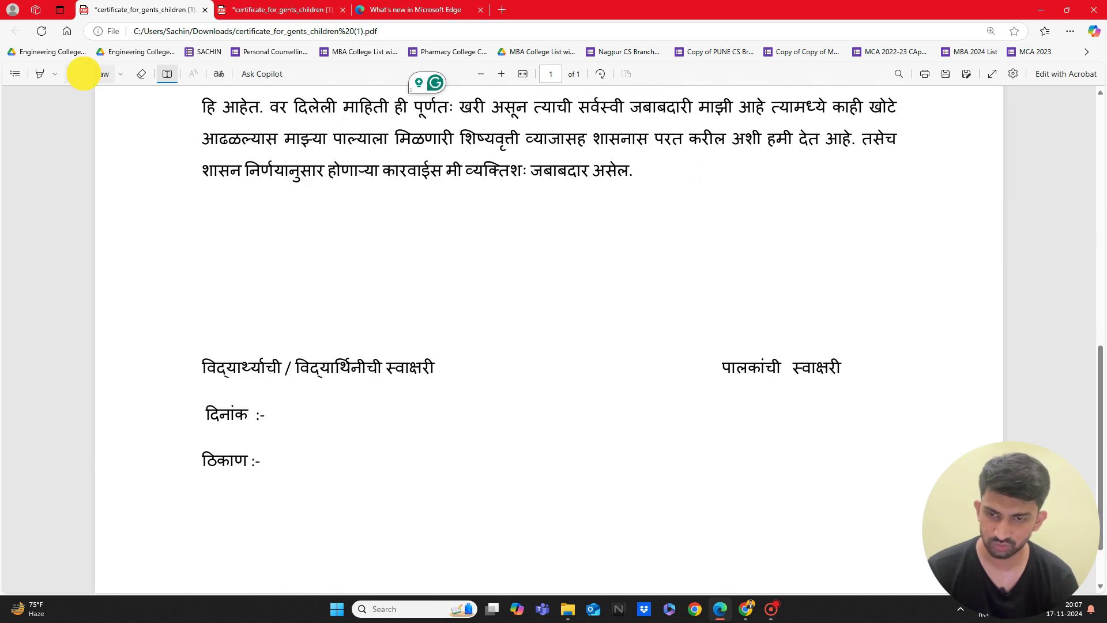
Step: Sign in ink above the parent and student signature labels
{"action": "left_click", "coordinate": [84, 72]}
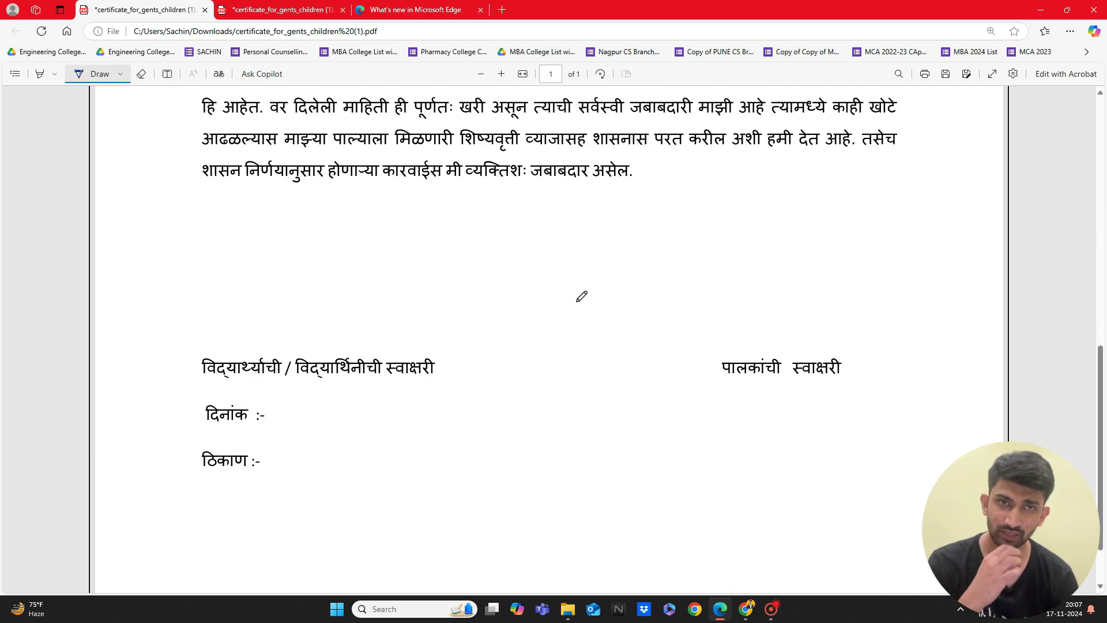
{"action": "mouse_move", "coordinate": [725, 351]}
{"action": "left_mouse_down"}
{"action": "mouse_move", "coordinate": [737, 317]}
{"action": "mouse_move", "coordinate": [752, 327]}
{"action": "mouse_move", "coordinate": [752, 292]}
{"action": "mouse_move", "coordinate": [754, 345]}
{"action": "mouse_move", "coordinate": [787, 342]}
{"action": "mouse_move", "coordinate": [719, 371]}
{"action": "left_mouse_up"}
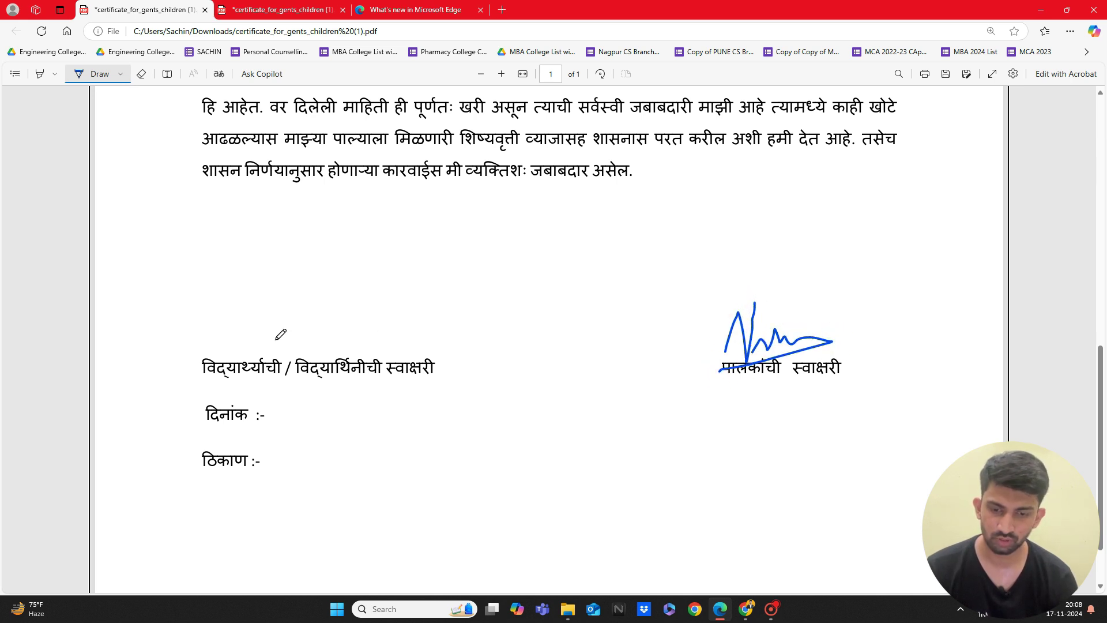
{"action": "mouse_move", "coordinate": [259, 355]}
{"action": "left_mouse_down"}
{"action": "mouse_move", "coordinate": [301, 342]}
{"action": "mouse_move", "coordinate": [297, 322]}
{"action": "mouse_move", "coordinate": [271, 351]}
{"action": "mouse_move", "coordinate": [377, 329]}
{"action": "mouse_move", "coordinate": [159, 374]}
{"action": "left_mouse_up"}
{"action": "scroll", "coordinate": [165, 369], "scroll_direction": "down", "scroll_amount": 1}
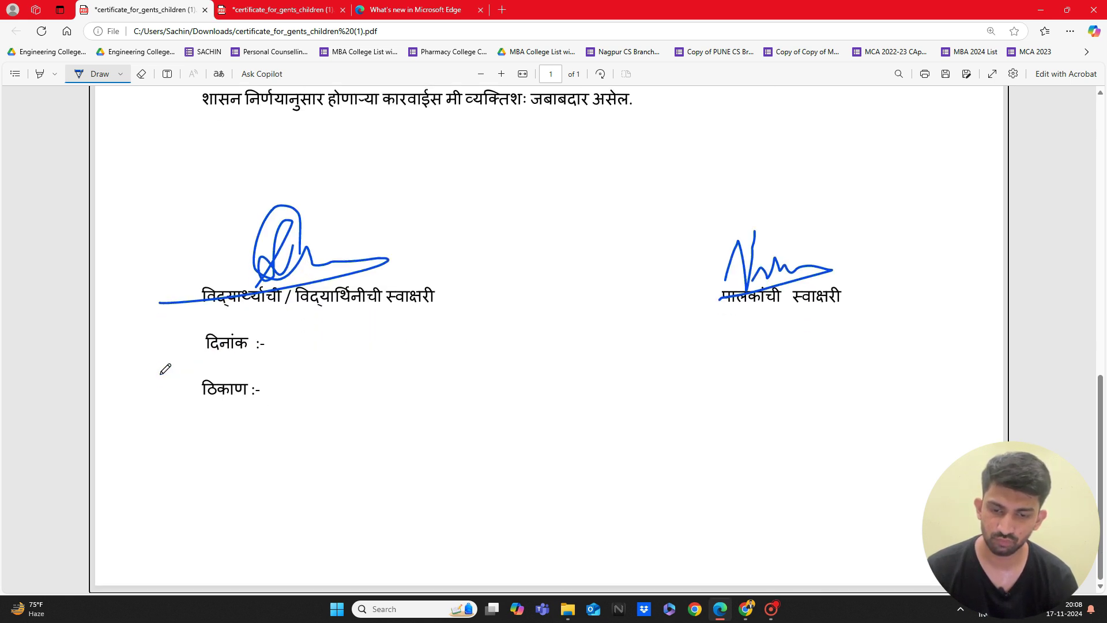
Step: Handwrite the date after दिनांक and begin the place after ठिकाण
{"action": "left_click_drag", "start_coordinate": [267, 353], "coordinate": [362, 353]}
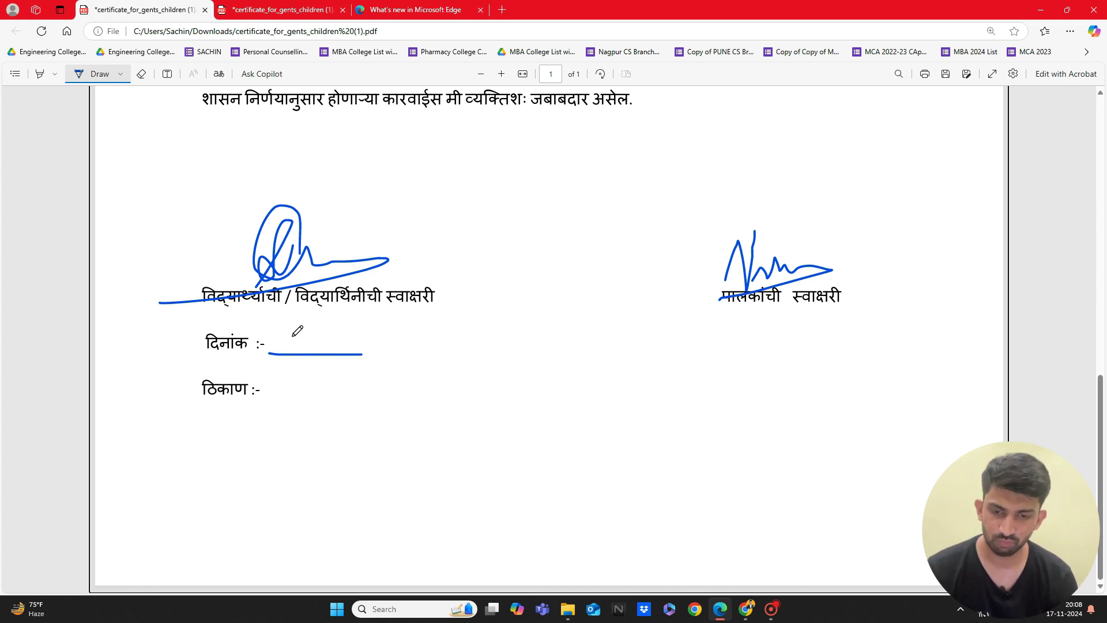
{"action": "mouse_move", "coordinate": [265, 329]}
{"action": "left_mouse_down"}
{"action": "mouse_move", "coordinate": [267, 346]}
{"action": "mouse_move", "coordinate": [284, 346]}
{"action": "mouse_move", "coordinate": [279, 357]}
{"action": "mouse_move", "coordinate": [291, 335]}
{"action": "mouse_move", "coordinate": [290, 358]}
{"action": "mouse_move", "coordinate": [298, 350]}
{"action": "mouse_move", "coordinate": [305, 364]}
{"action": "left_mouse_up"}
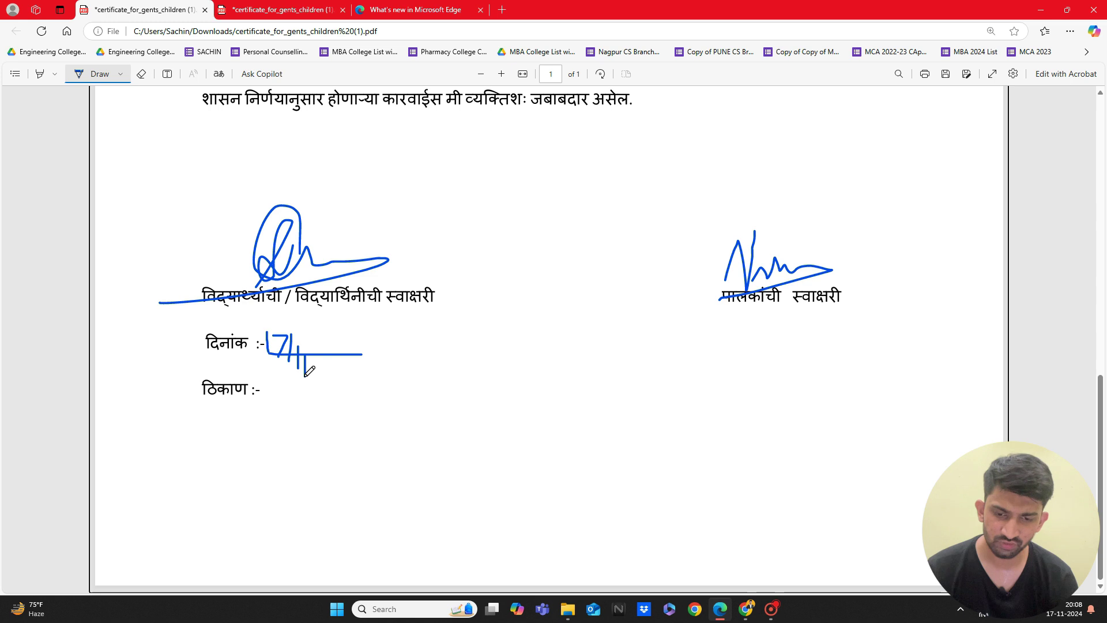
{"action": "left_click_drag", "start_coordinate": [330, 320], "coordinate": [320, 364]}
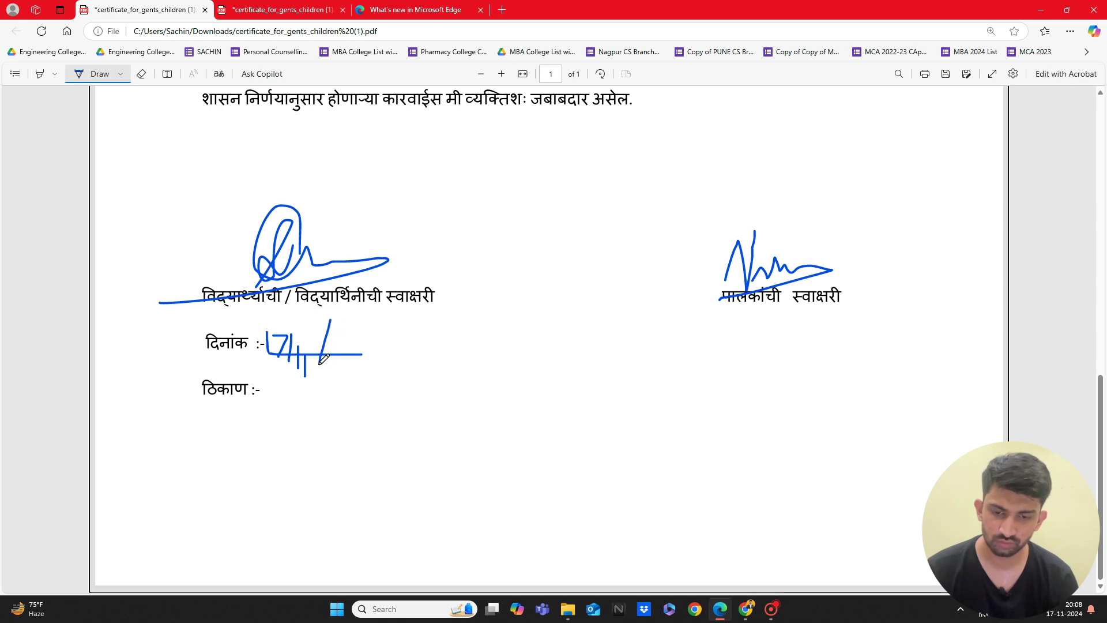
{"action": "mouse_move", "coordinate": [258, 406]}
{"action": "left_mouse_down"}
{"action": "mouse_move", "coordinate": [371, 408]}
{"action": "mouse_move", "coordinate": [377, 379]}
{"action": "left_mouse_up"}
{"action": "mouse_move", "coordinate": [294, 399]}
{"action": "left_mouse_down"}
{"action": "mouse_move", "coordinate": [314, 364]}
{"action": "mouse_move", "coordinate": [314, 384]}
{"action": "left_mouse_up"}
Step: Finish handwriting the place entry after ठिकाण
{"action": "scroll", "coordinate": [319, 379], "scroll_direction": "up", "scroll_amount": 3}
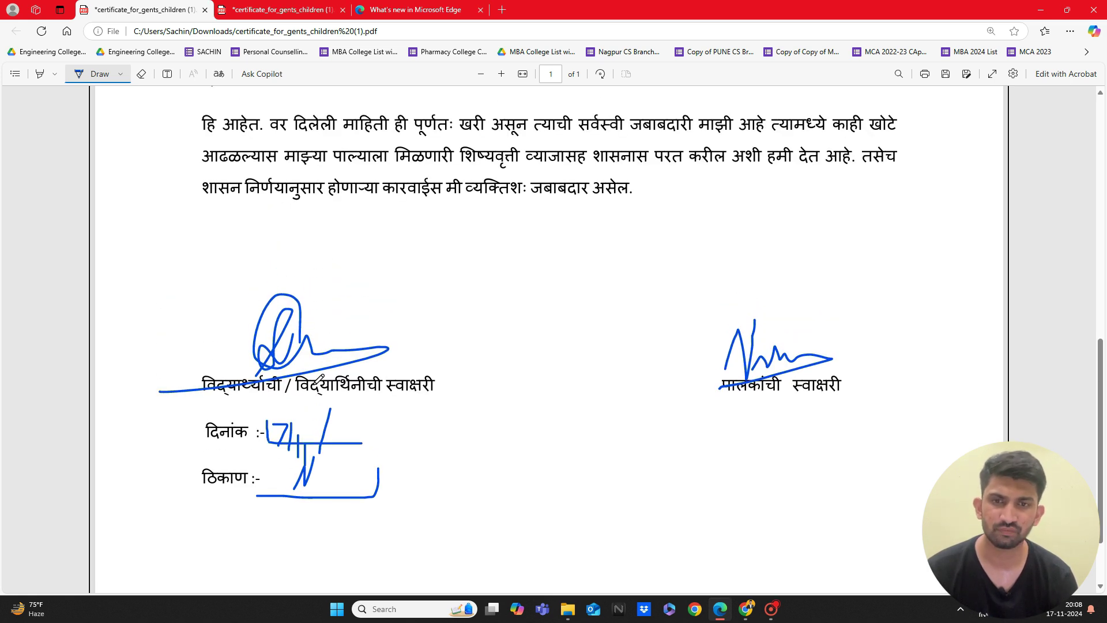
{"action": "scroll", "coordinate": [319, 379], "scroll_direction": "up", "scroll_amount": 10}
{"action": "scroll", "coordinate": [319, 379], "scroll_direction": "down", "scroll_amount": 9}
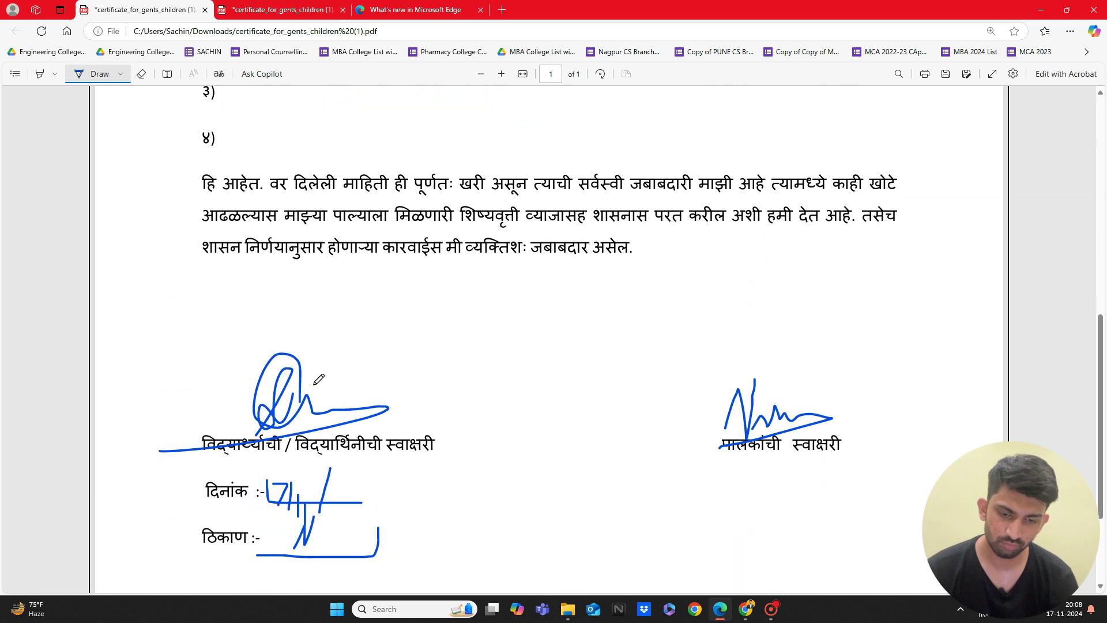
{"action": "scroll", "coordinate": [319, 380], "scroll_direction": "down", "scroll_amount": 5}
{"action": "left_click", "coordinate": [314, 392]}
{"action": "mouse_move", "coordinate": [315, 392]}
{"action": "left_mouse_down"}
{"action": "mouse_move", "coordinate": [320, 377]}
{"action": "mouse_move", "coordinate": [329, 396]}
{"action": "mouse_move", "coordinate": [334, 387]}
{"action": "left_mouse_up"}
Step: Draw a short ink dash beside १) to show no names
{"action": "scroll", "coordinate": [338, 390], "scroll_direction": "up", "scroll_amount": 4}
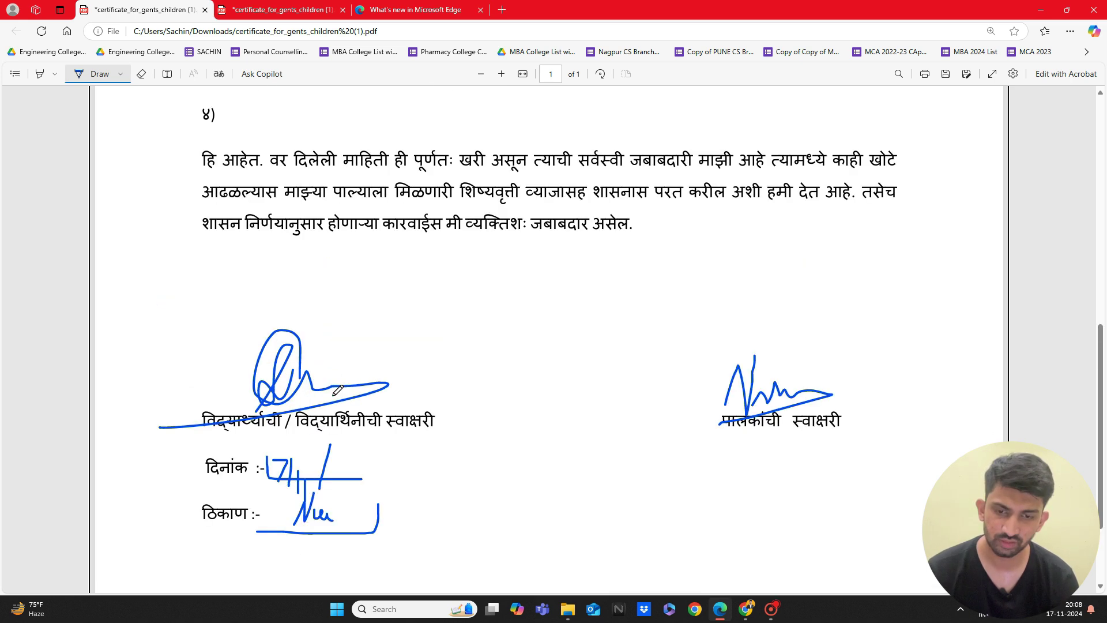
{"action": "scroll", "coordinate": [337, 390], "scroll_direction": "up", "scroll_amount": 4}
{"action": "scroll", "coordinate": [338, 390], "scroll_direction": "down", "scroll_amount": 2, "text": "ctrl"}
{"action": "scroll", "coordinate": [338, 390], "scroll_direction": "up", "scroll_amount": 5}
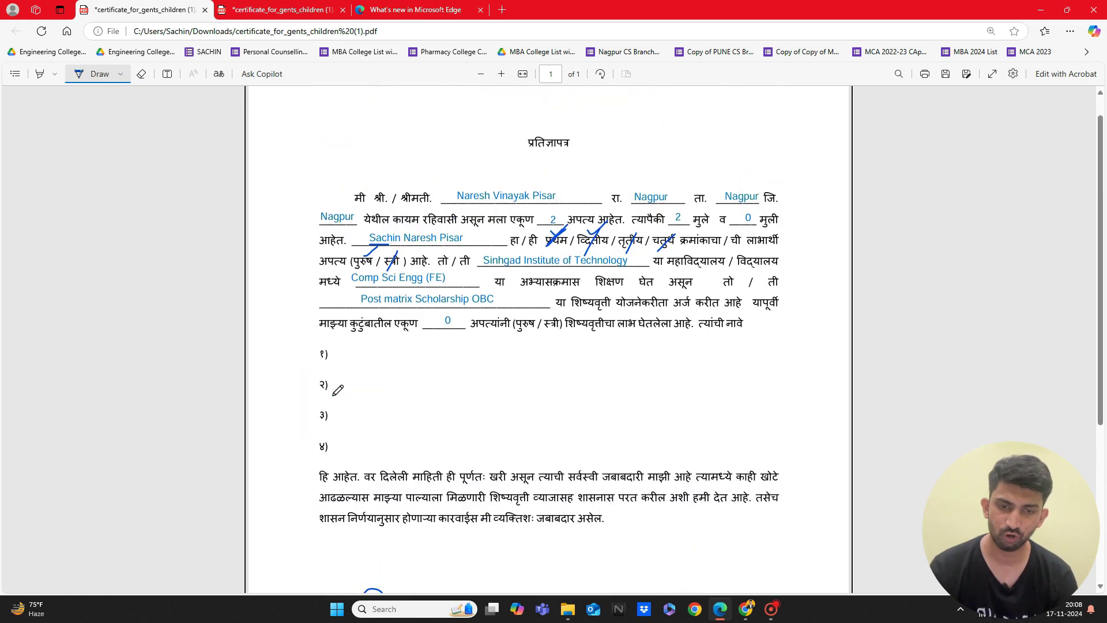
{"action": "scroll", "coordinate": [337, 390], "scroll_direction": "down", "scroll_amount": 2}
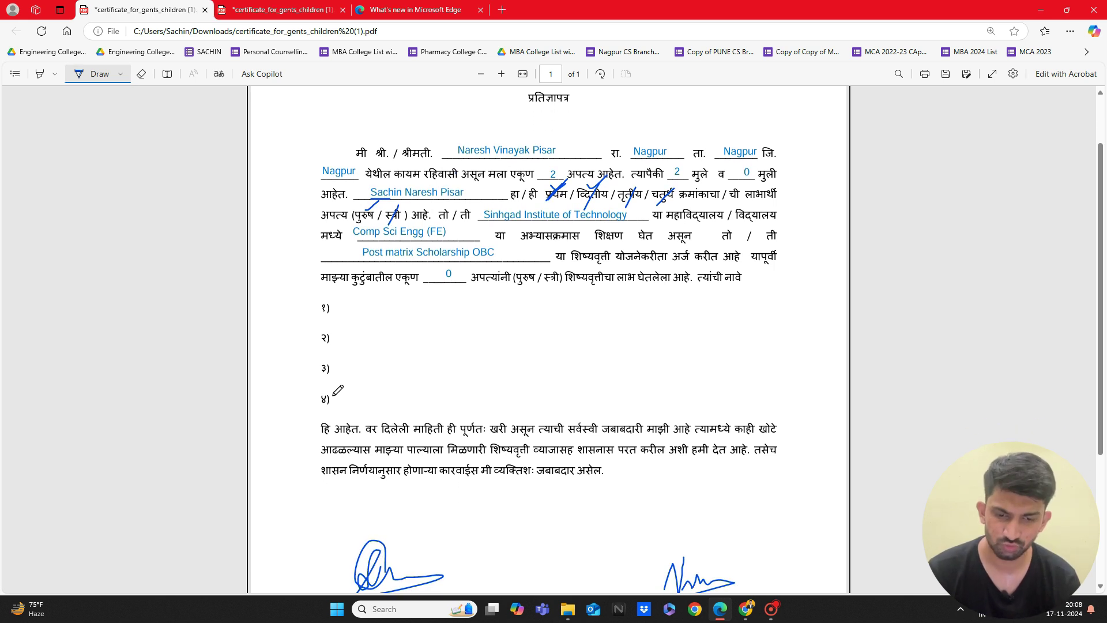
{"action": "left_click_drag", "start_coordinate": [364, 306], "coordinate": [392, 306]}
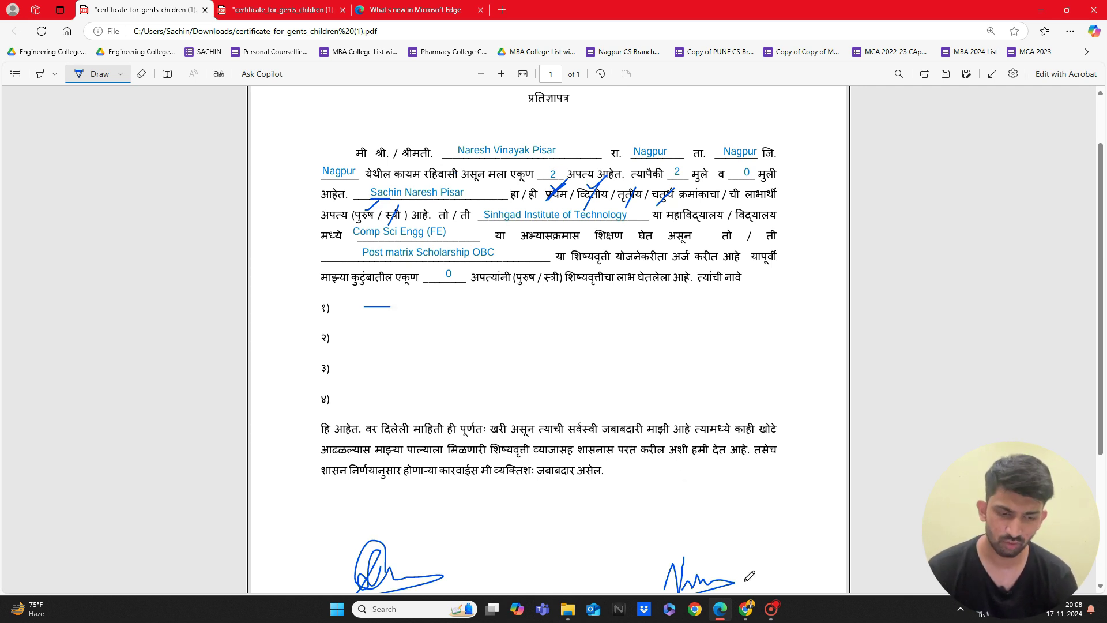
Step: Glance at the scholarship course page and return to the affidavit PDF
{"action": "mouse_move", "coordinate": [747, 617]}
{"action": "left_click", "coordinate": [728, 542]}
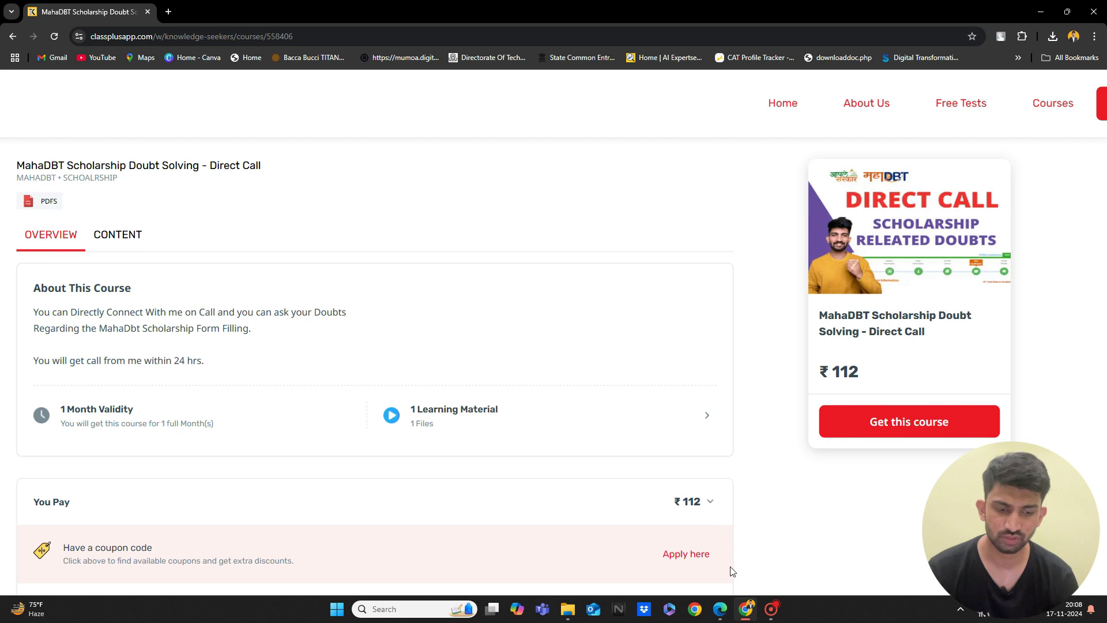
{"action": "mouse_move", "coordinate": [721, 610]}
{"action": "left_click", "coordinate": [711, 554]}
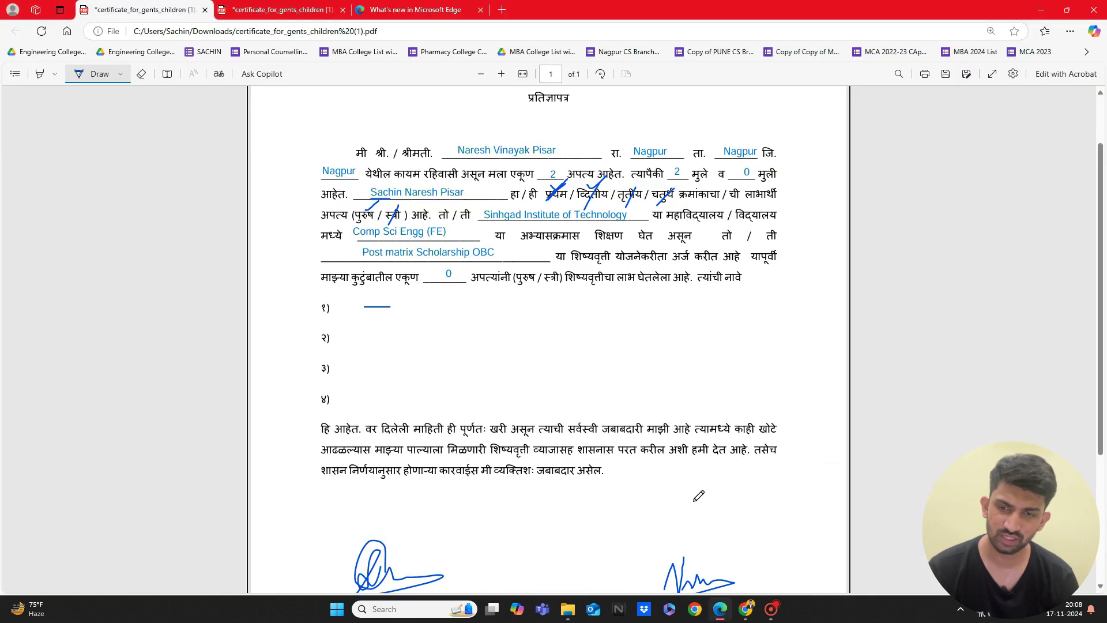